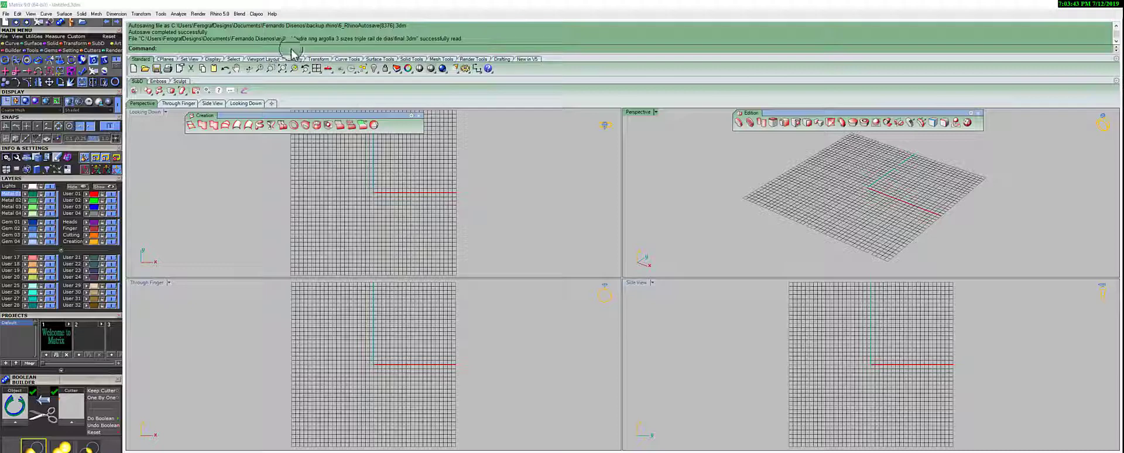
- Open the file final from the triple rail ring folder and hide the ring's gems
click(6, 14)
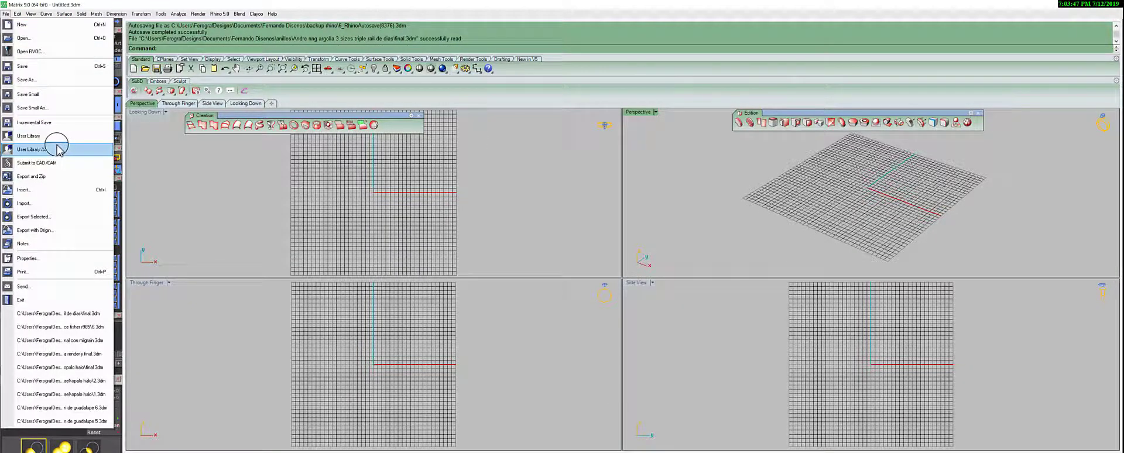
click(45, 40)
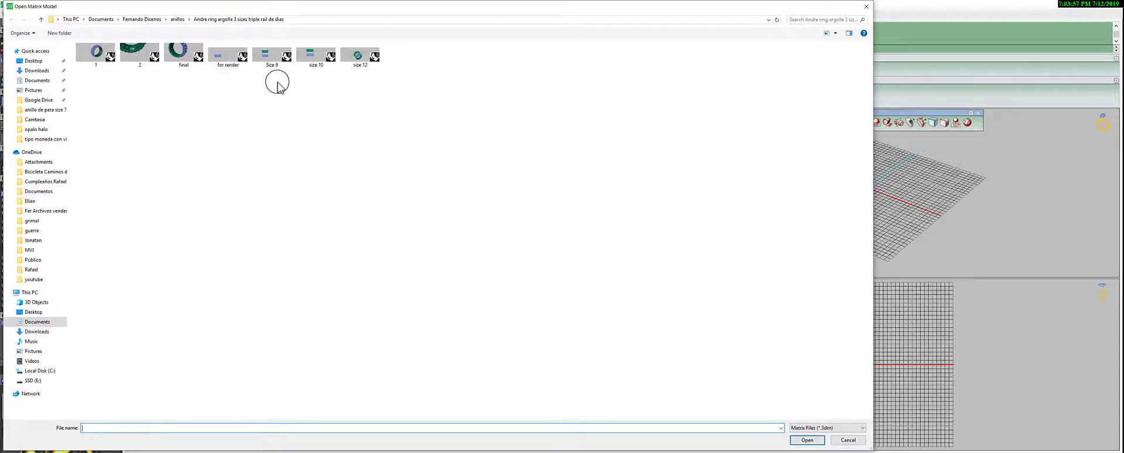
double_click(182, 57)
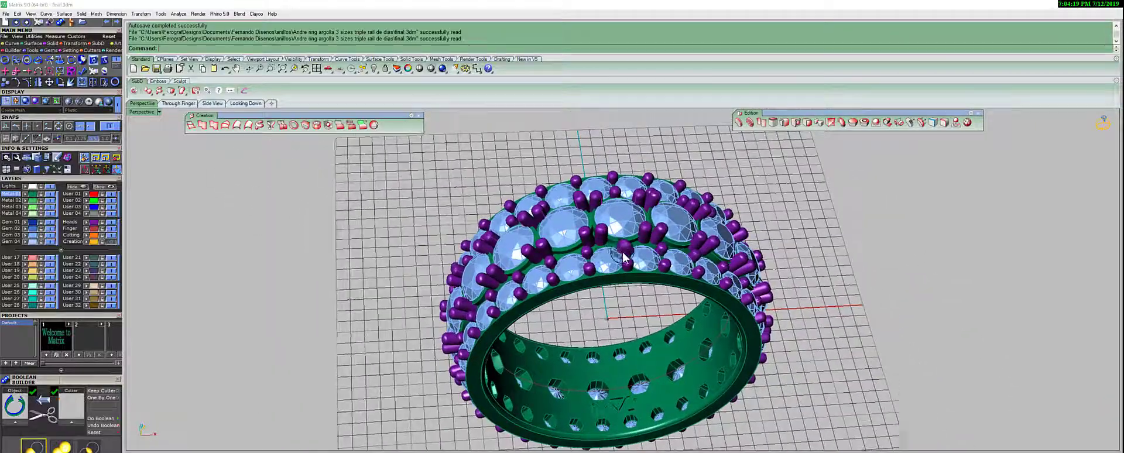
click(150, 236)
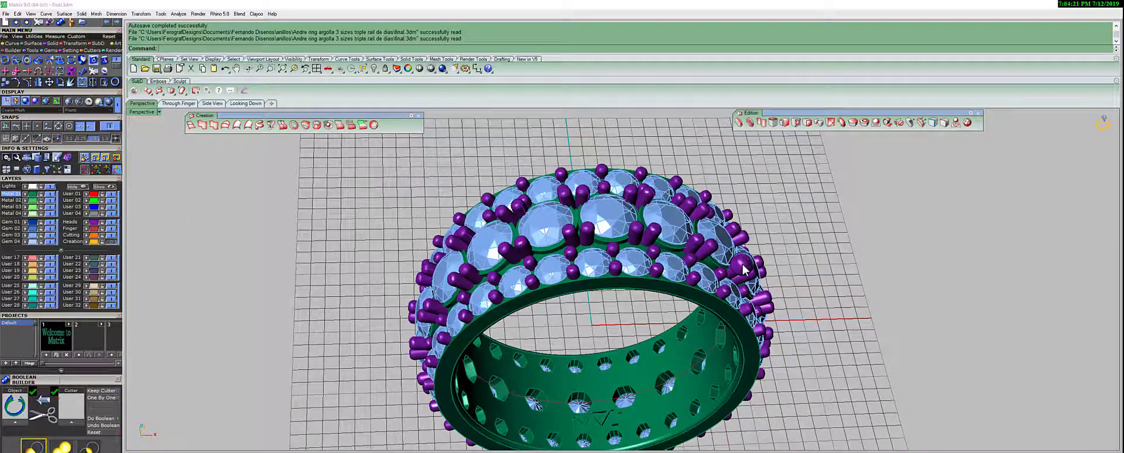
click(48, 236)
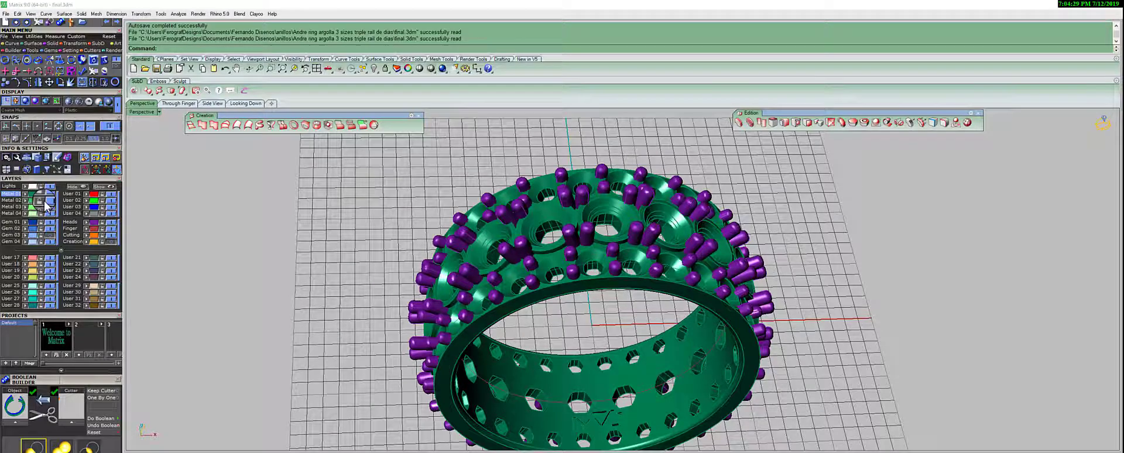
- Generate a single print mesh from all of the ring's visible parts and close the Mesh Repair window
scroll(555, 227, down, 3)
scroll(545, 213, down, 2)
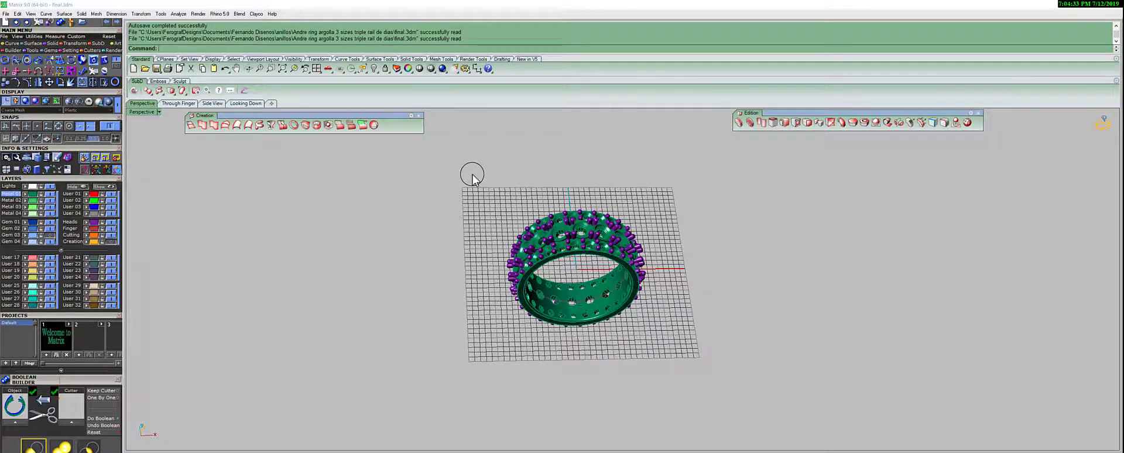
drag(473, 177, 700, 357)
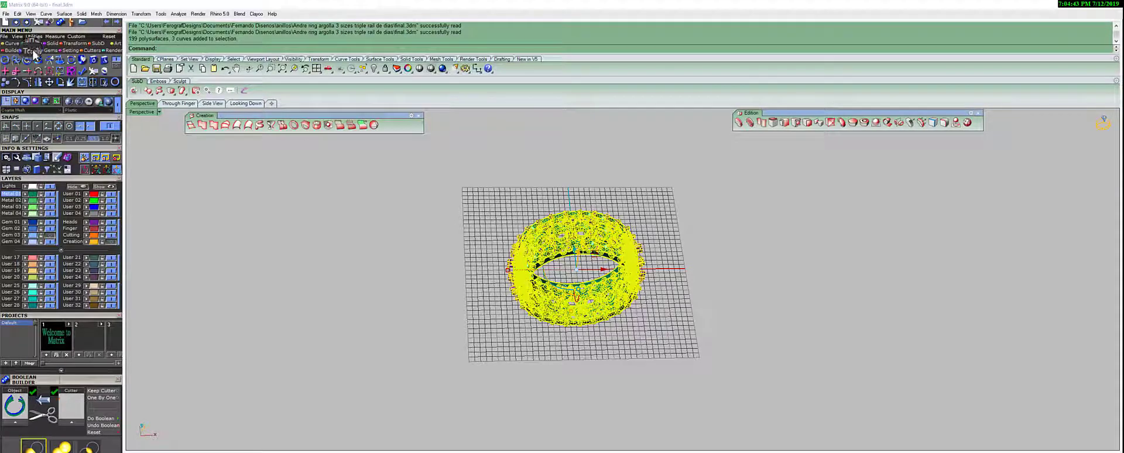
click(95, 72)
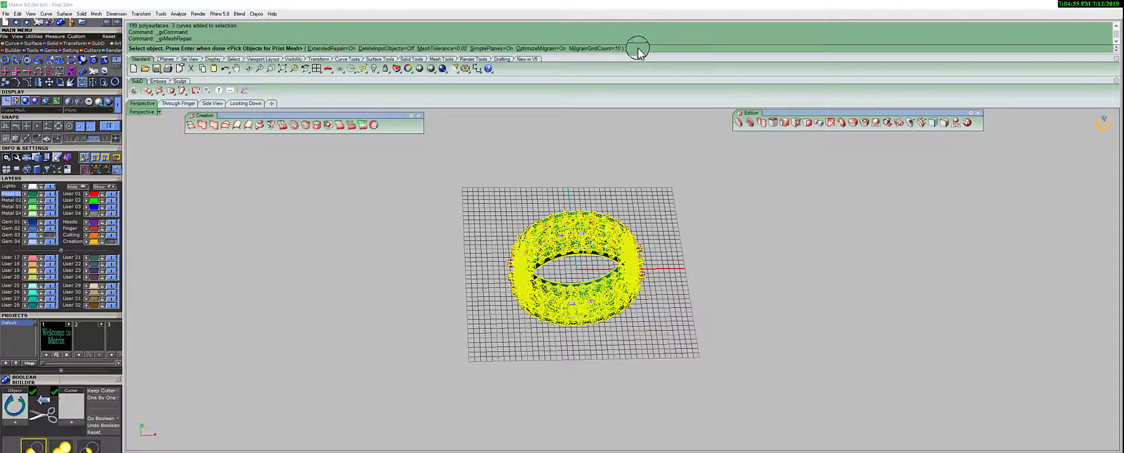
key(Return)
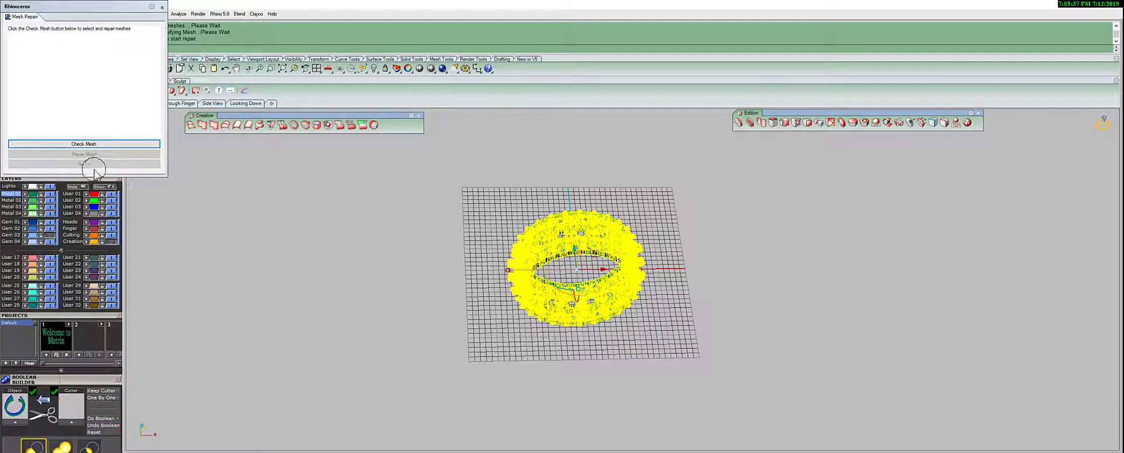
click(162, 8)
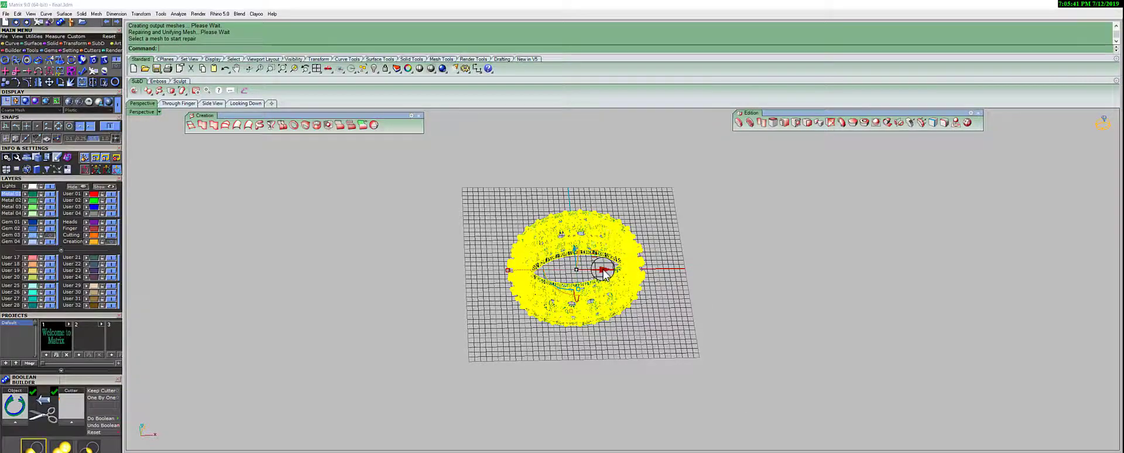
- Move the new mesh ring along the X axis so it stands clear beside the original ring
drag(604, 273, 819, 269)
key(alt)
scroll(845, 314, up, 5)
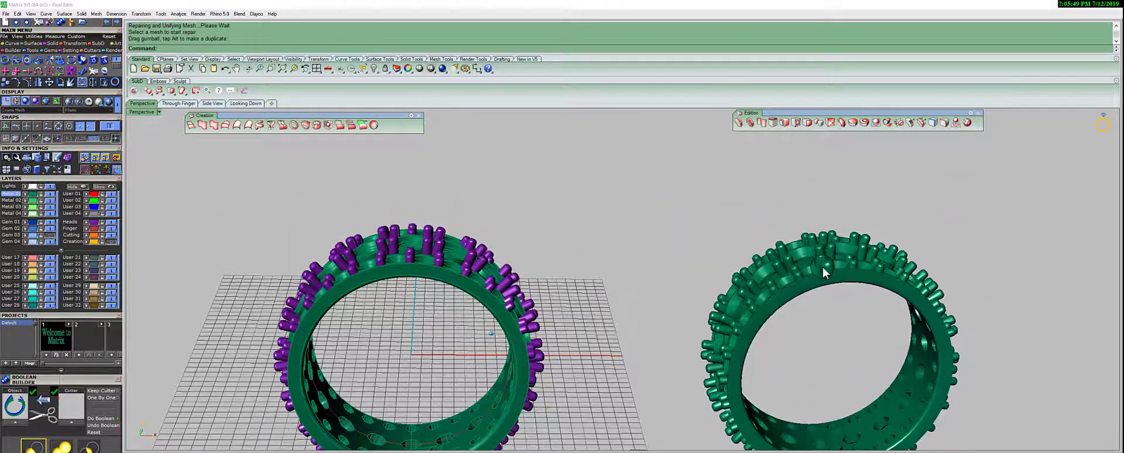
scroll(534, 193, down, 1)
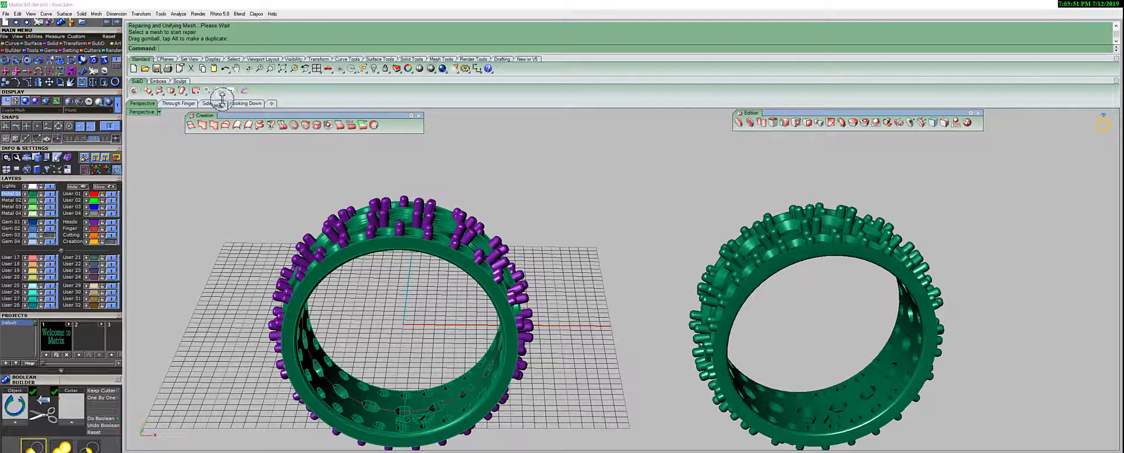
- Set the Perspective view to Shaded display and examine the mesh ring's prongs, stone seats and inner surface up close
click(159, 112)
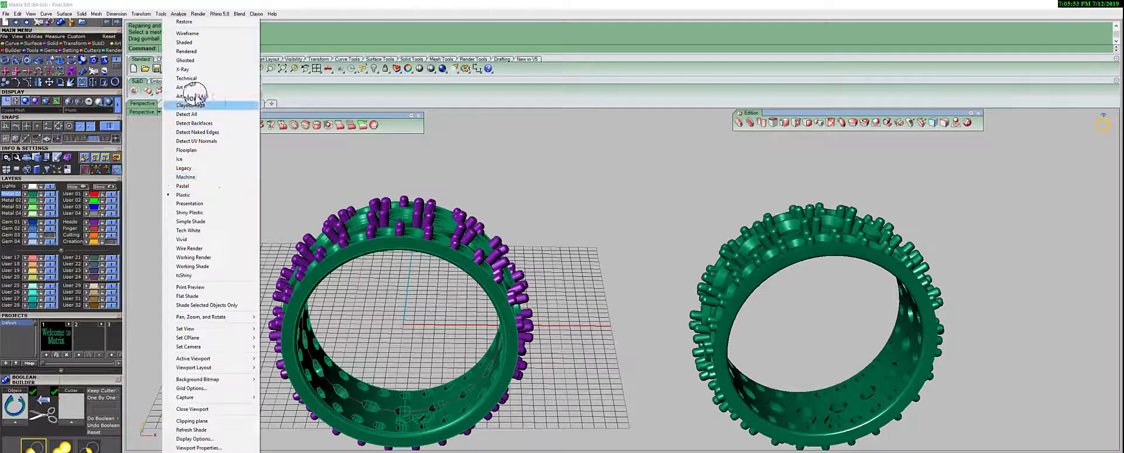
click(205, 44)
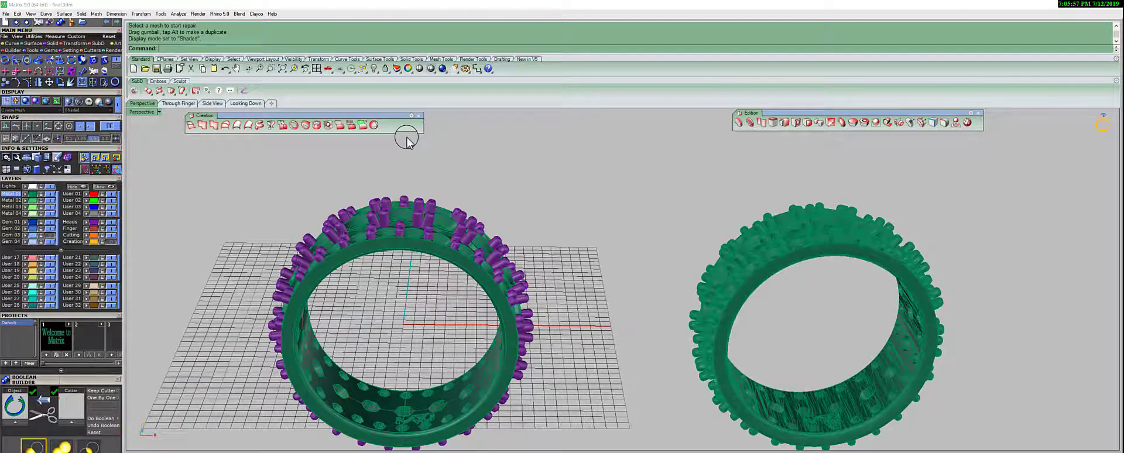
scroll(767, 243, up, 8)
right_drag(734, 241, 655, 276)
scroll(564, 264, down, 10)
right_drag(567, 269, 699, 350)
scroll(694, 340, up, 10)
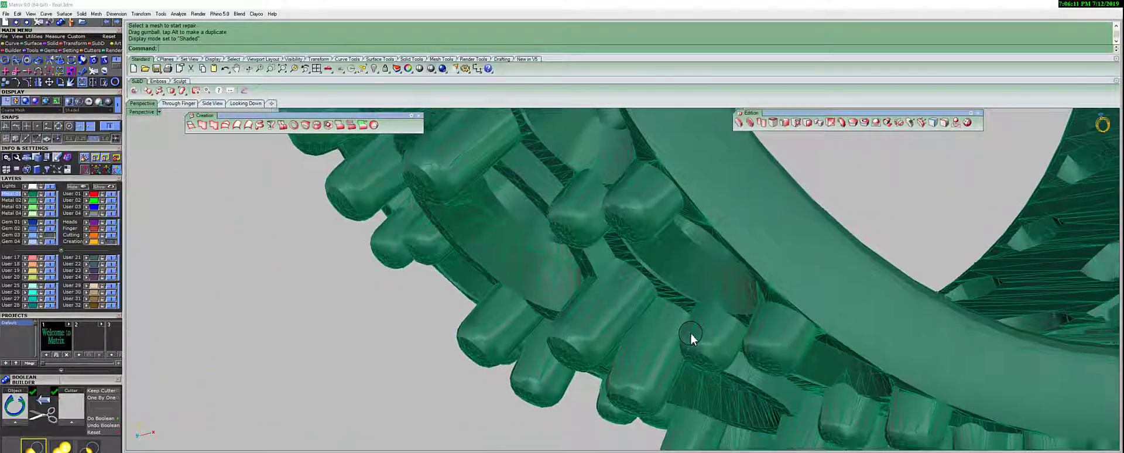
scroll(687, 331, down, 10)
right_drag(693, 318, 637, 287)
- Select the mesh ring and start exporting only that selection
click(637, 282)
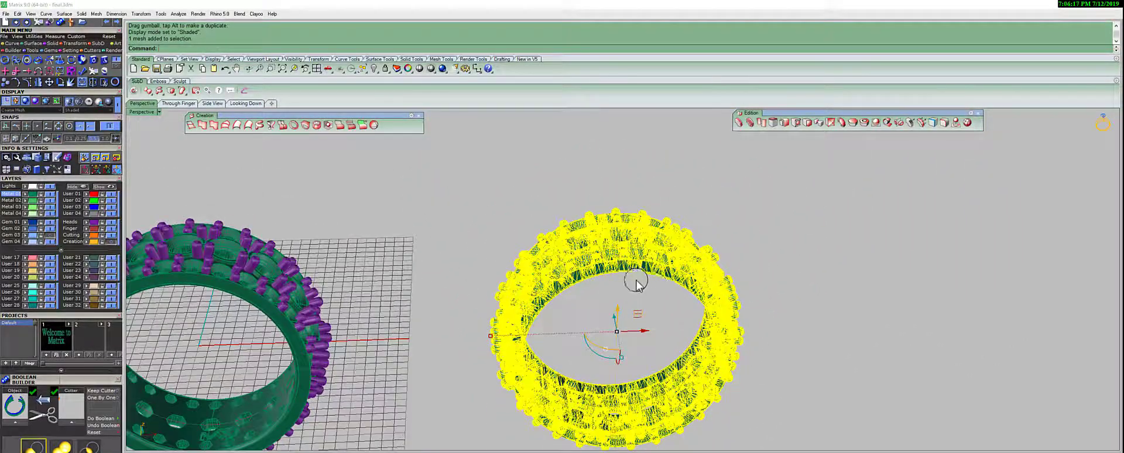
click(628, 257)
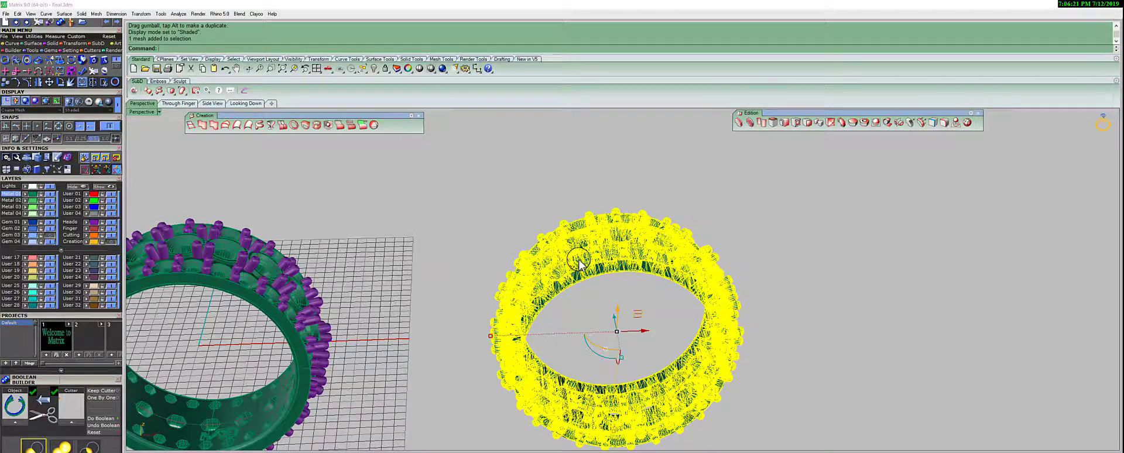
click(6, 14)
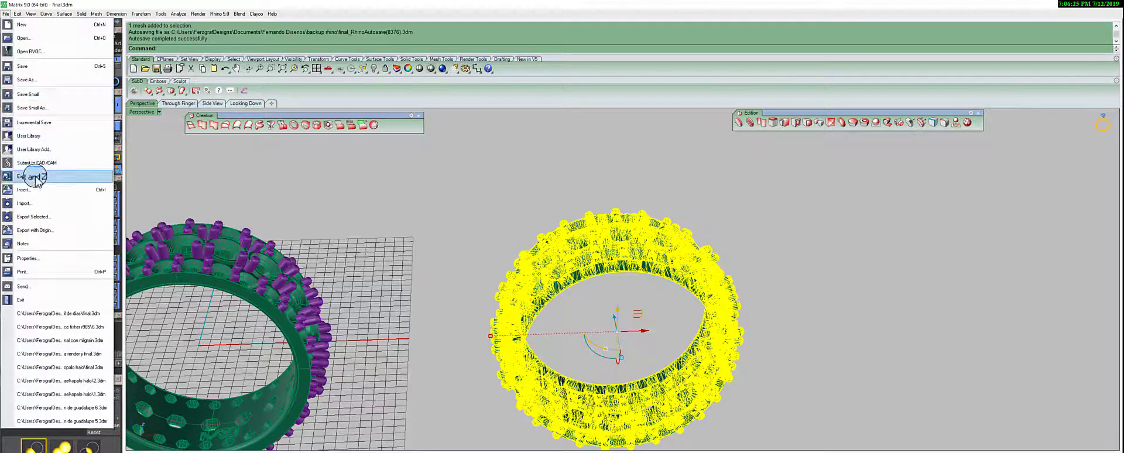
click(40, 217)
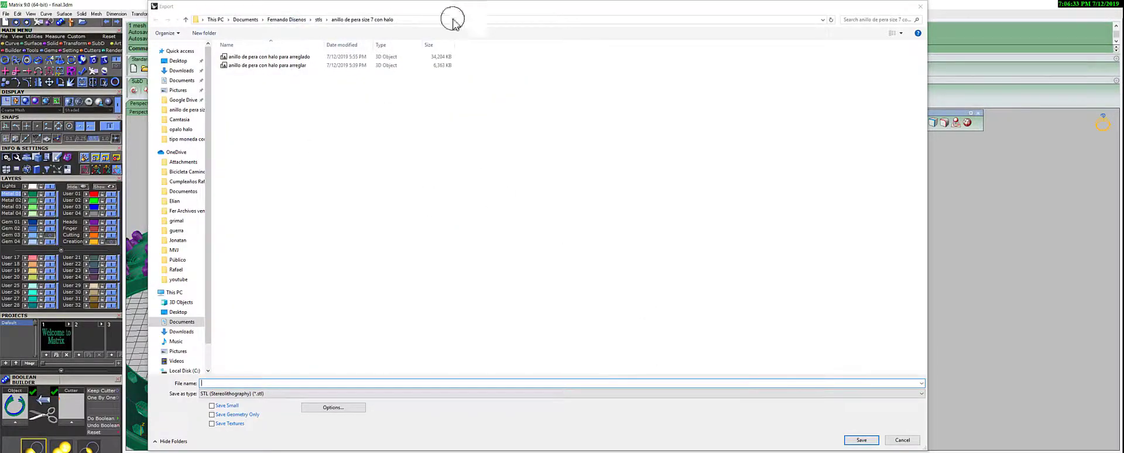
- Export the mesh ring as an STL file named "ring for repair" in the triple rail ring folder inside anillos
click(287, 19)
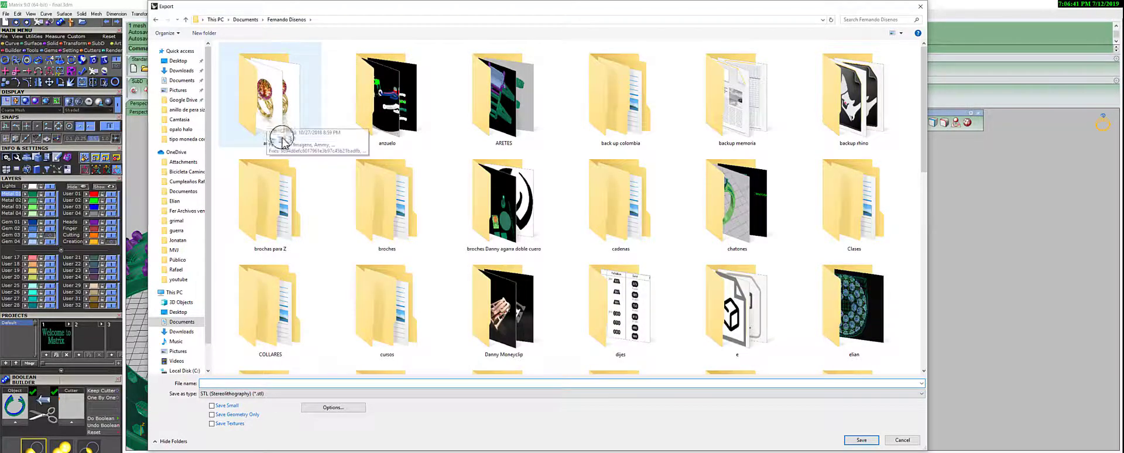
drag(293, 111, 269, 134)
double_click(277, 123)
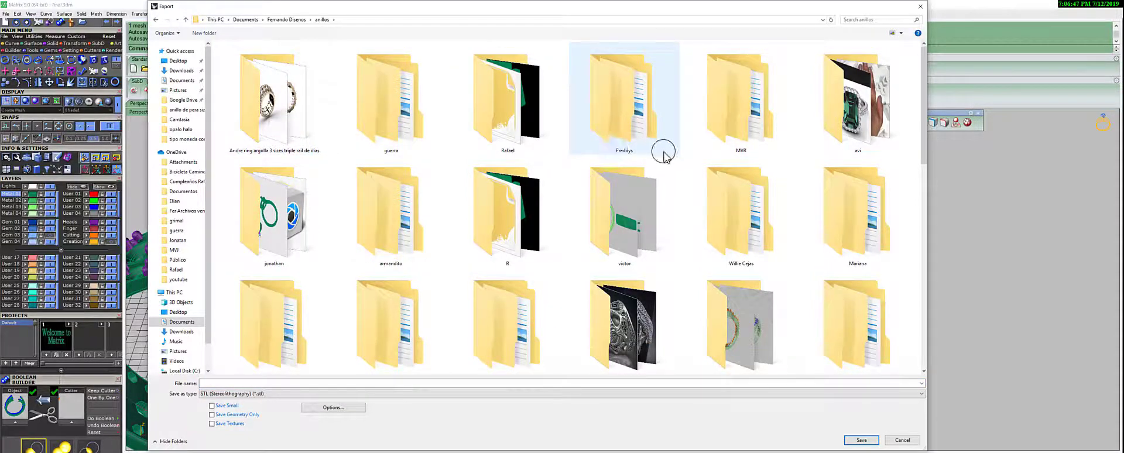
double_click(732, 117)
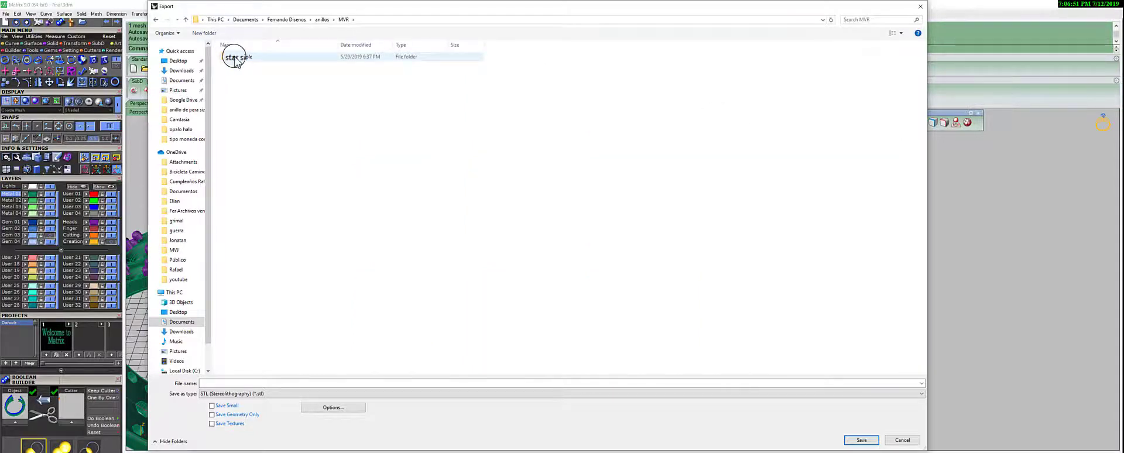
click(323, 20)
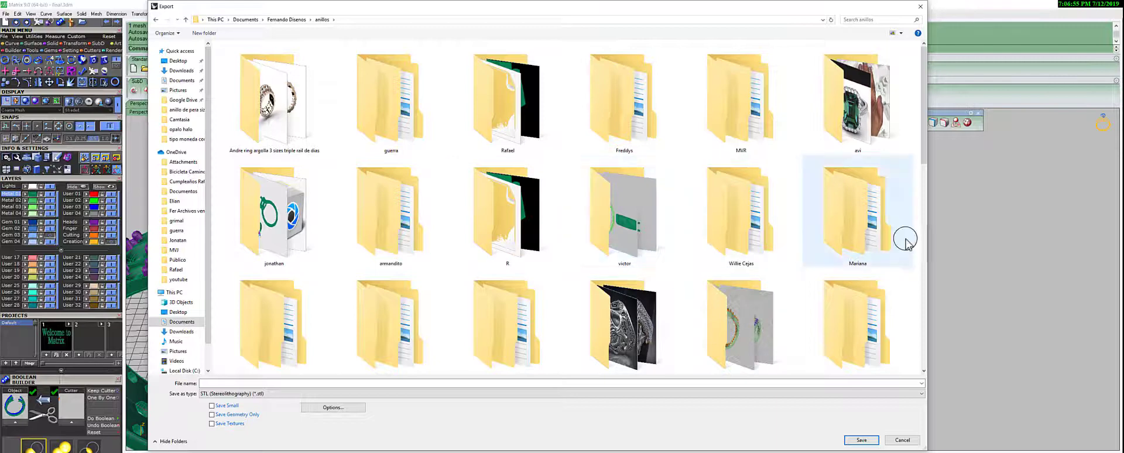
double_click(274, 120)
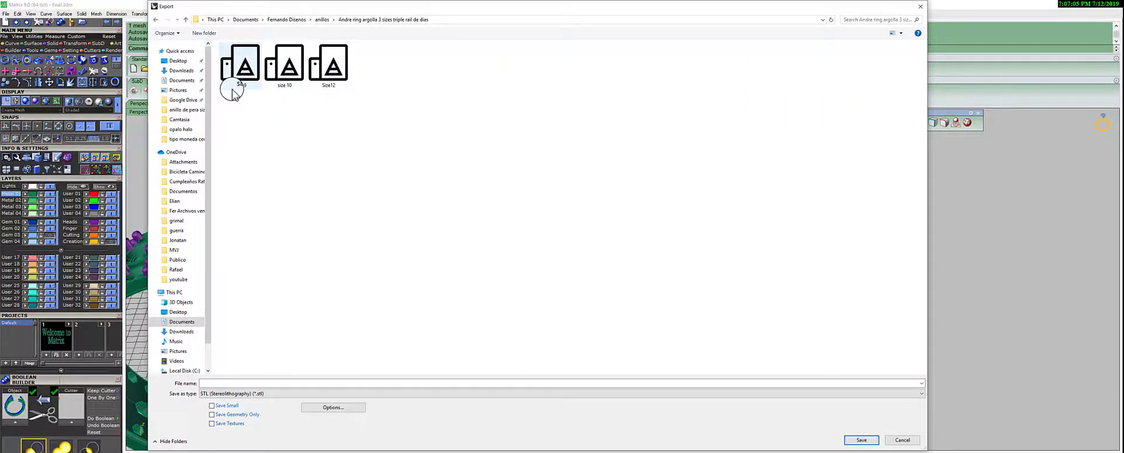
click(269, 383)
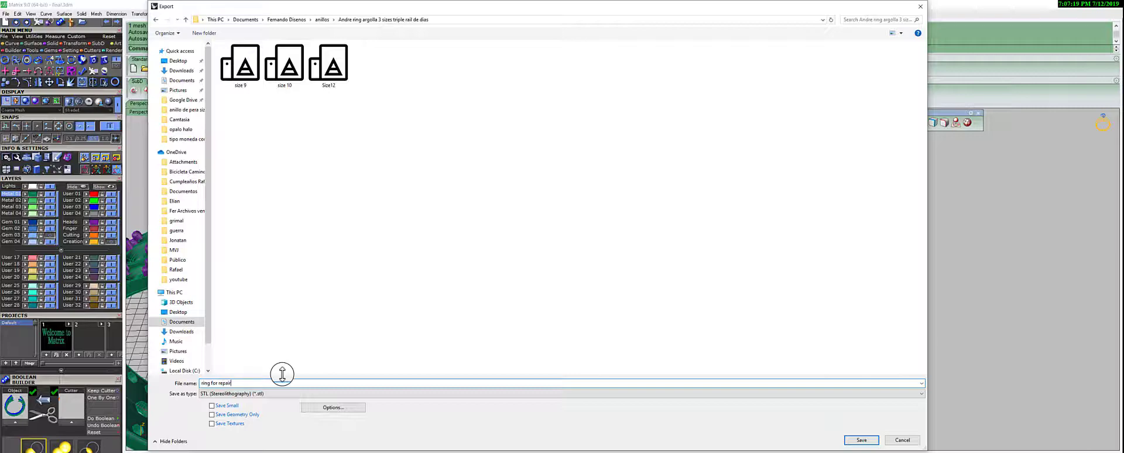
key(Return)
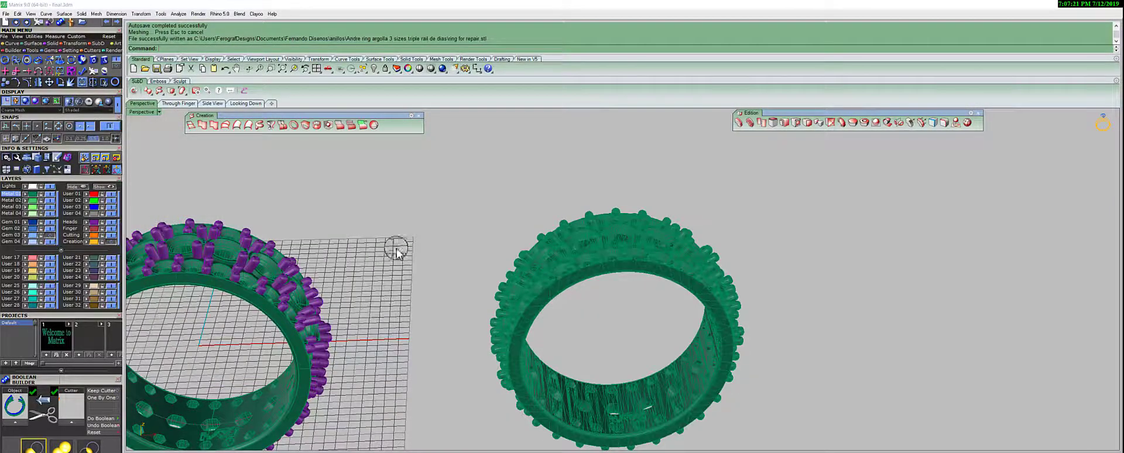
- Minimize the modelling window, launch Autodesk Meshmixer from the desktop and maximize its window
click(1076, 10)
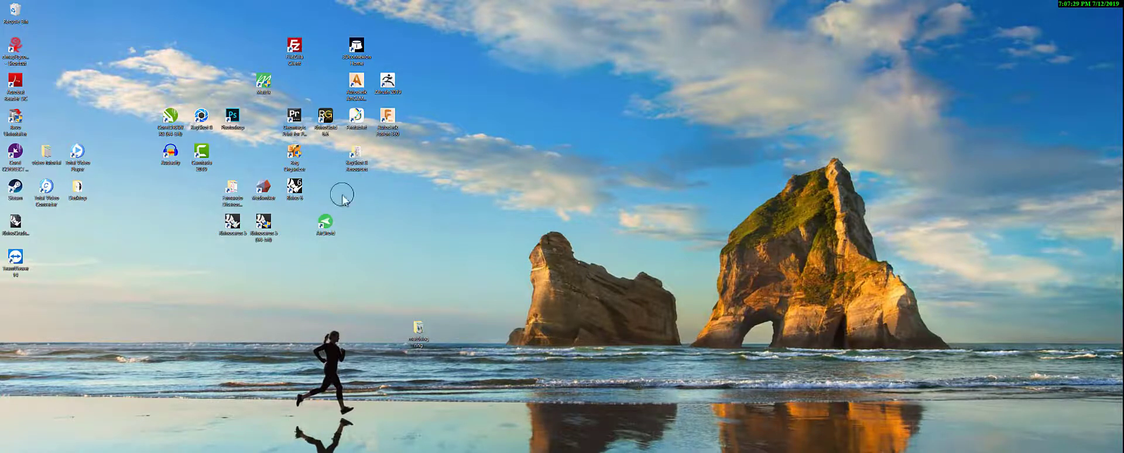
double_click(267, 192)
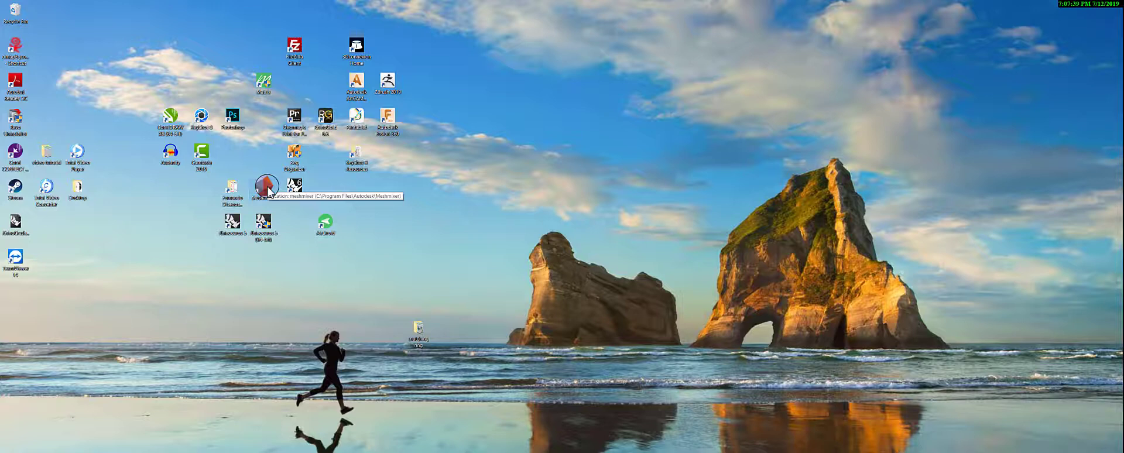
double_click(268, 191)
click(378, 270)
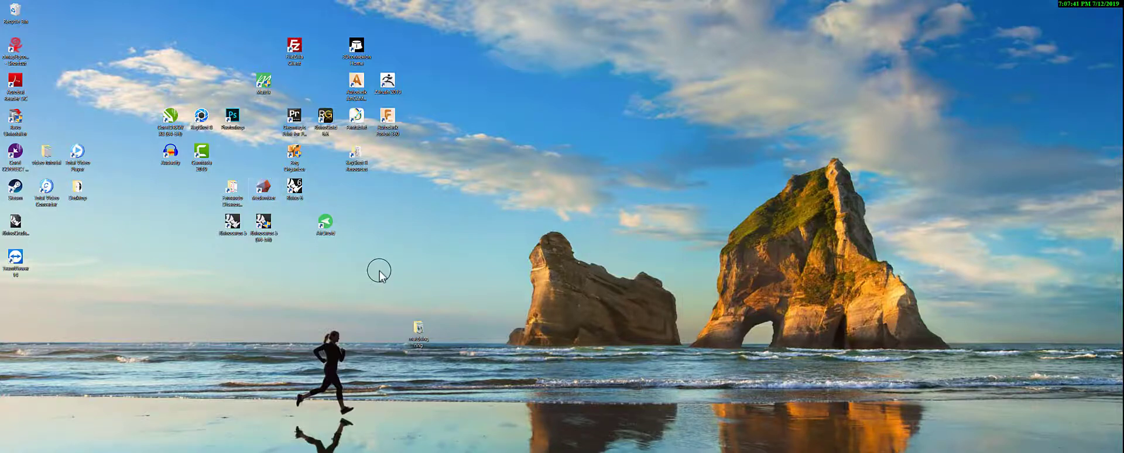
click(415, 119)
drag(416, 119, 488, 73)
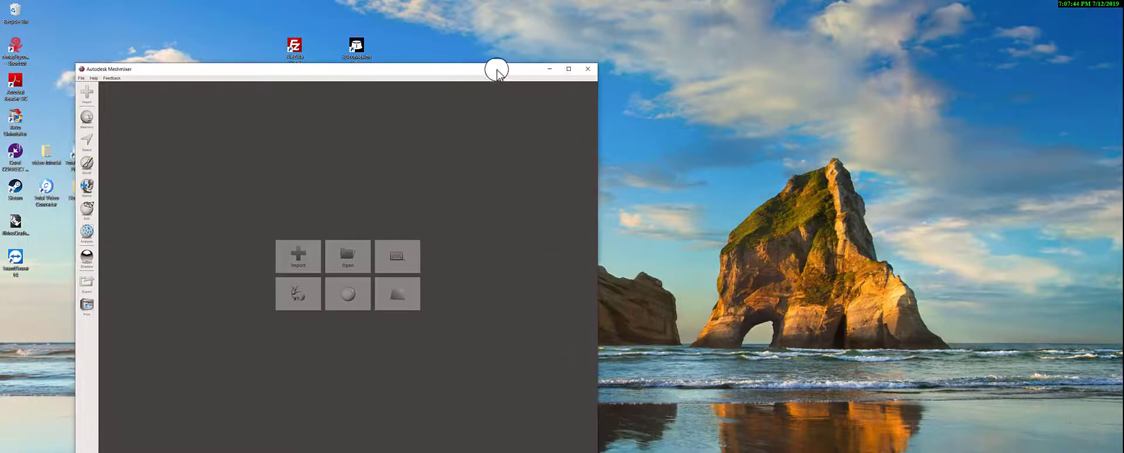
click(567, 69)
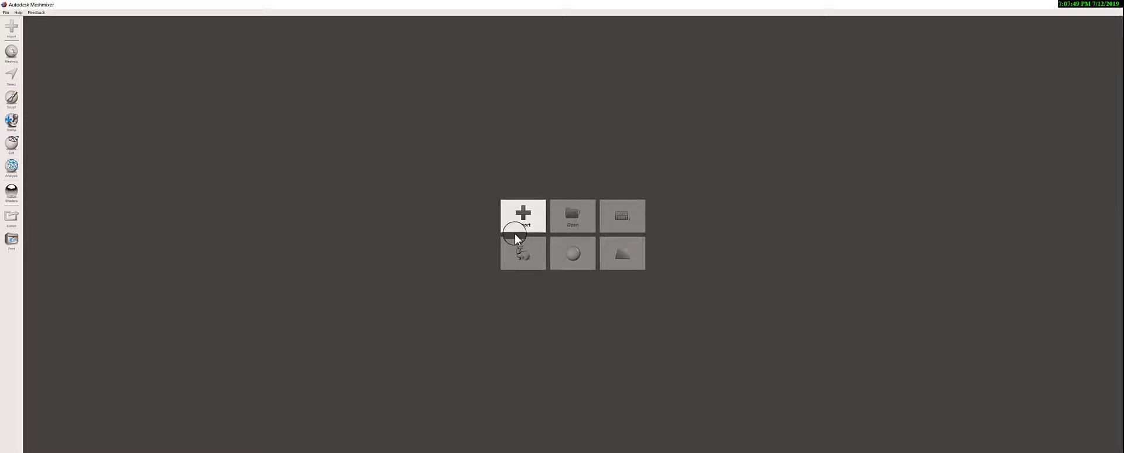
- Import the "ring for repair" mesh from the triple rail ring folder inside anillos
click(528, 218)
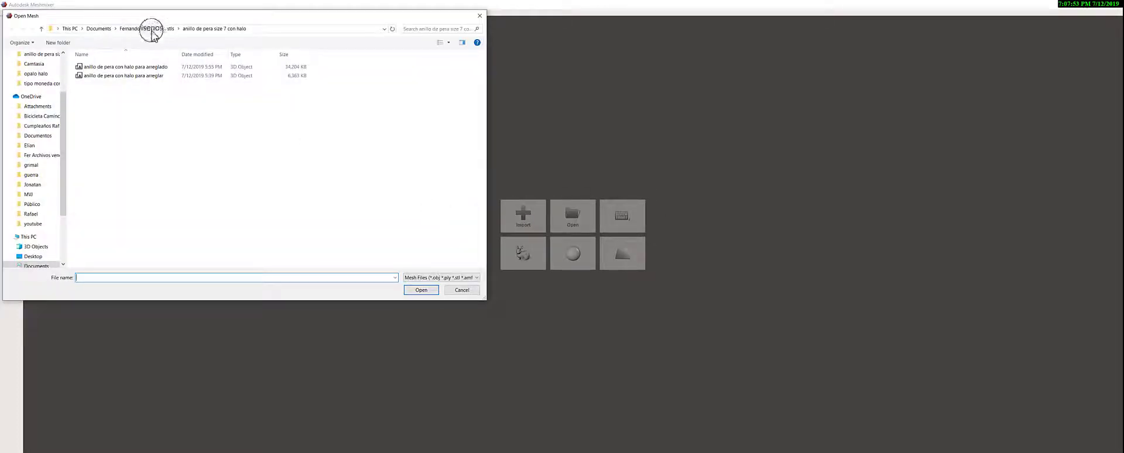
click(143, 30)
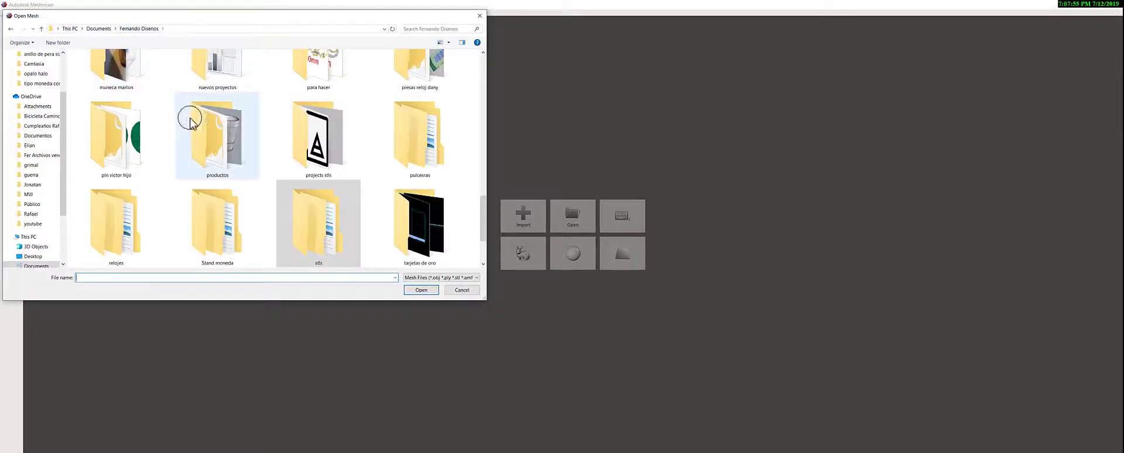
scroll(230, 149, down, 3)
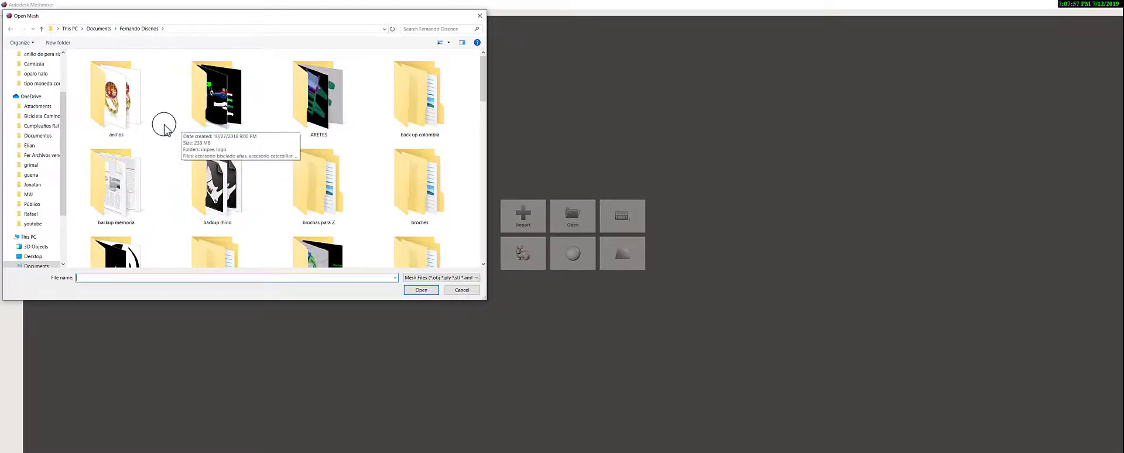
double_click(124, 123)
double_click(126, 116)
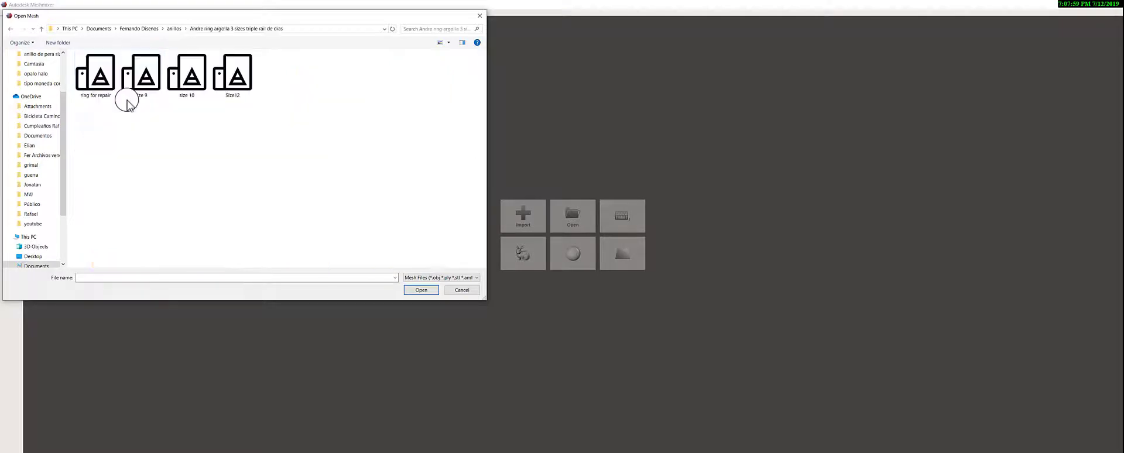
click(76, 78)
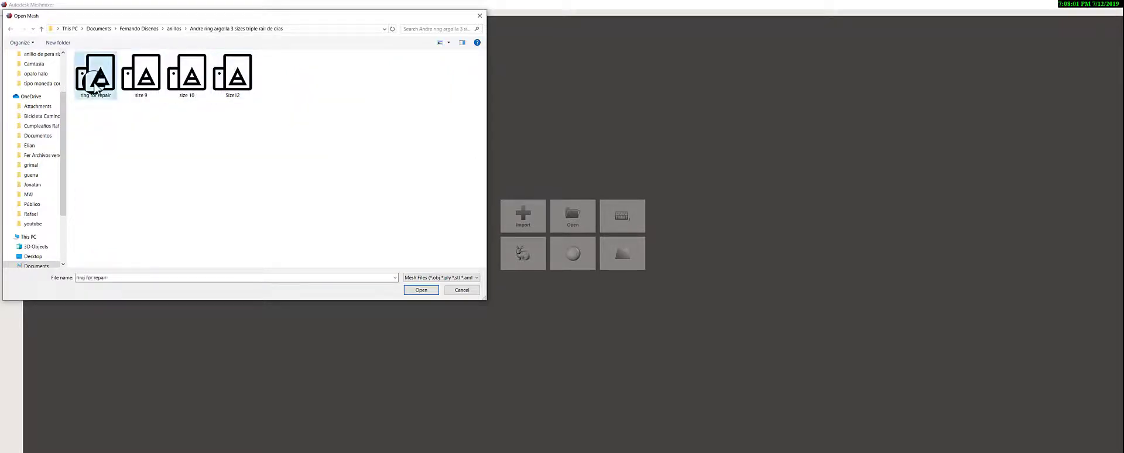
click(420, 290)
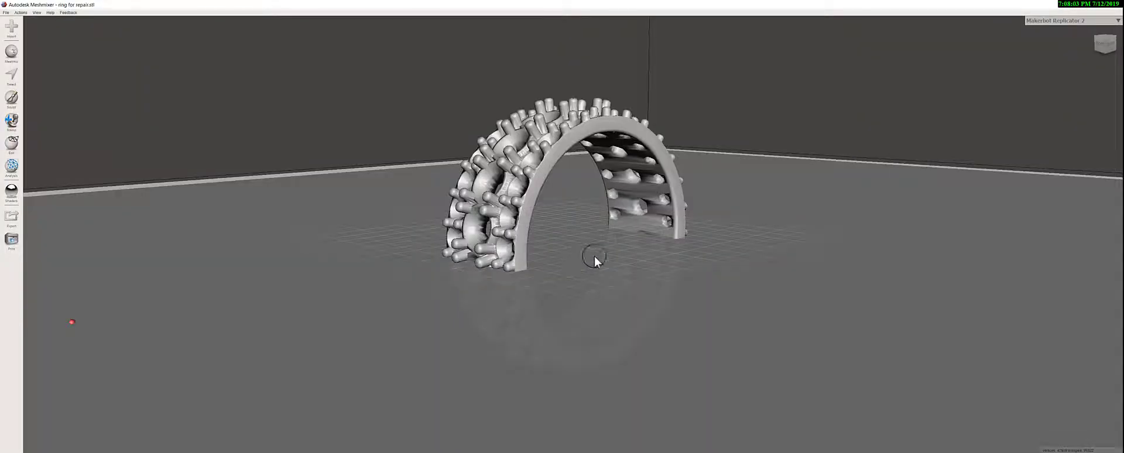
- Align the ring by its base point to the world origin so the whole band stands above the print bed
right_drag(720, 277, 78, 186)
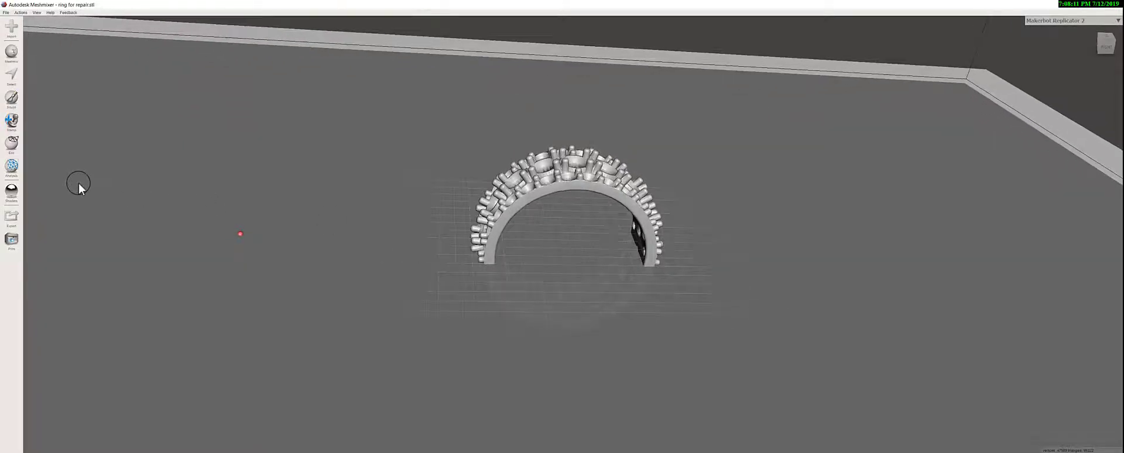
click(12, 146)
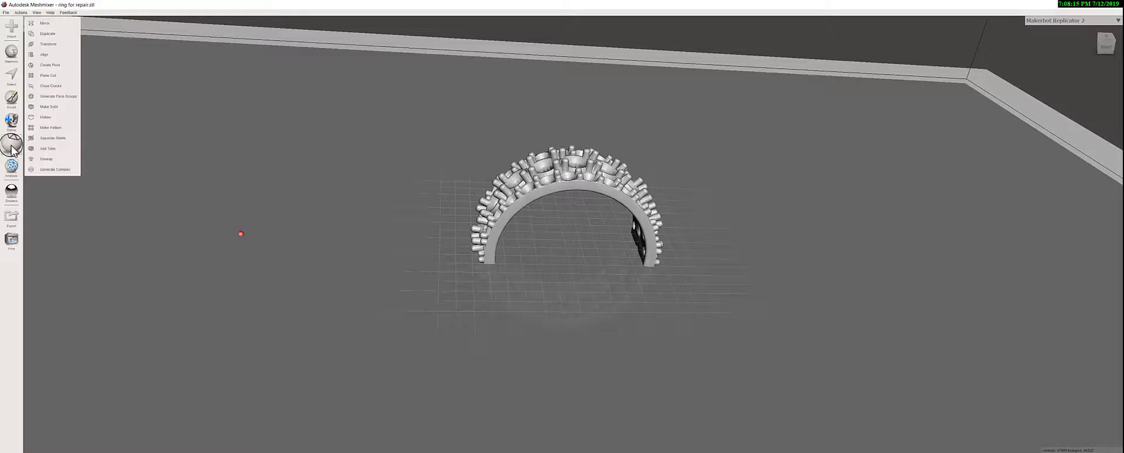
click(59, 55)
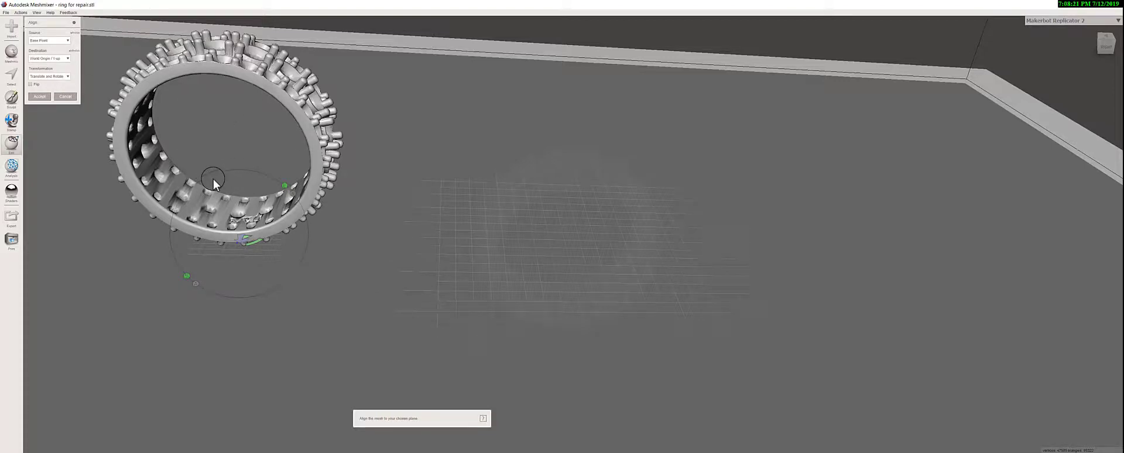
click(40, 97)
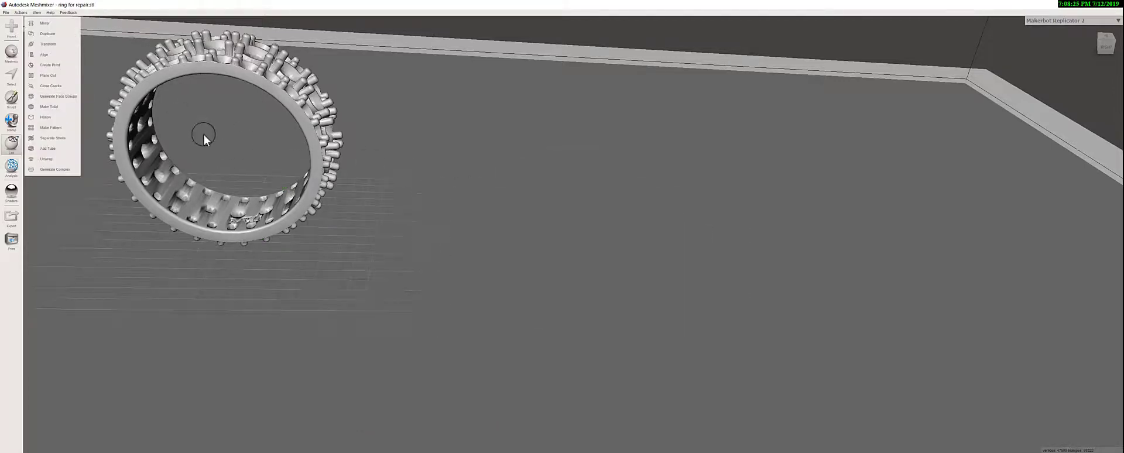
- Start Make Solid on the aligned ring and inspect the Fast preview around the prongs and stone seats
right_drag(247, 166, 497, 199)
scroll(497, 199, up, 6)
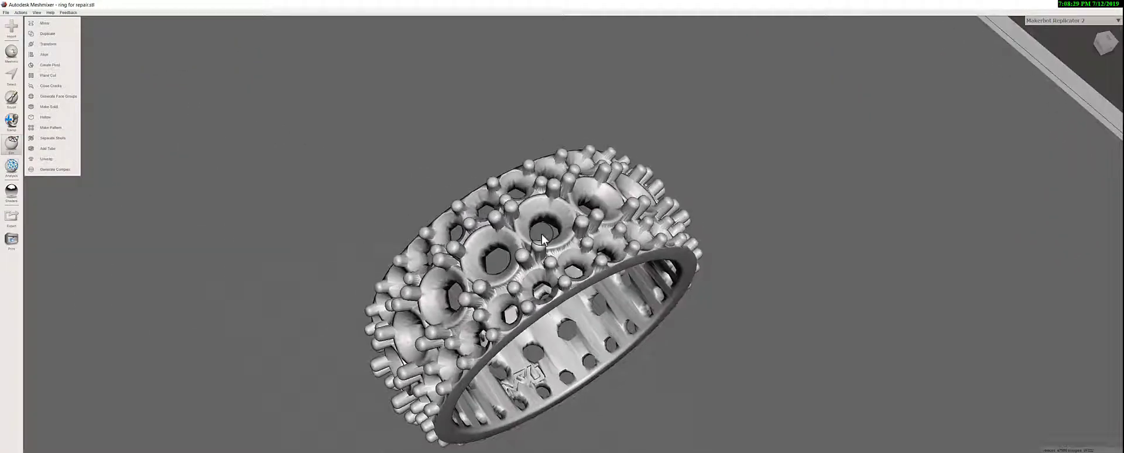
right_drag(452, 255, 504, 222)
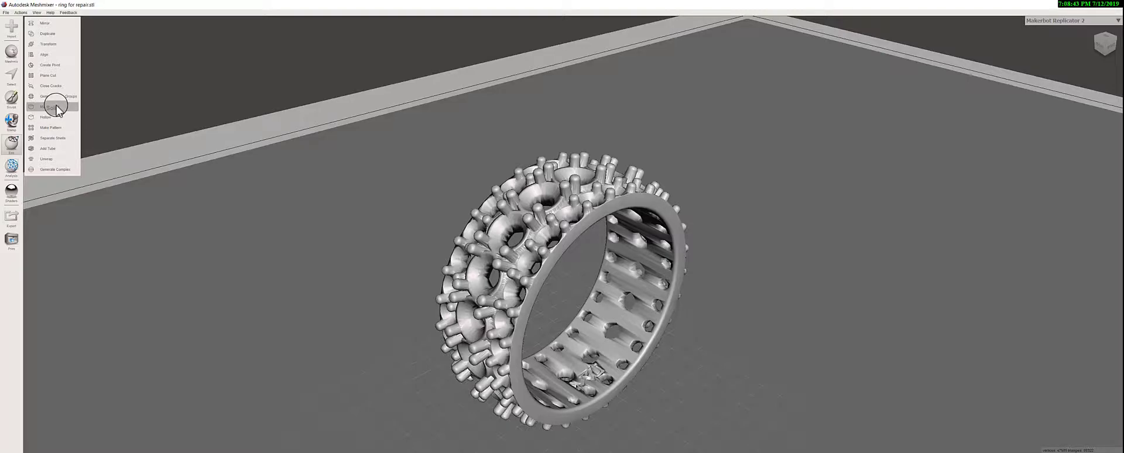
click(52, 107)
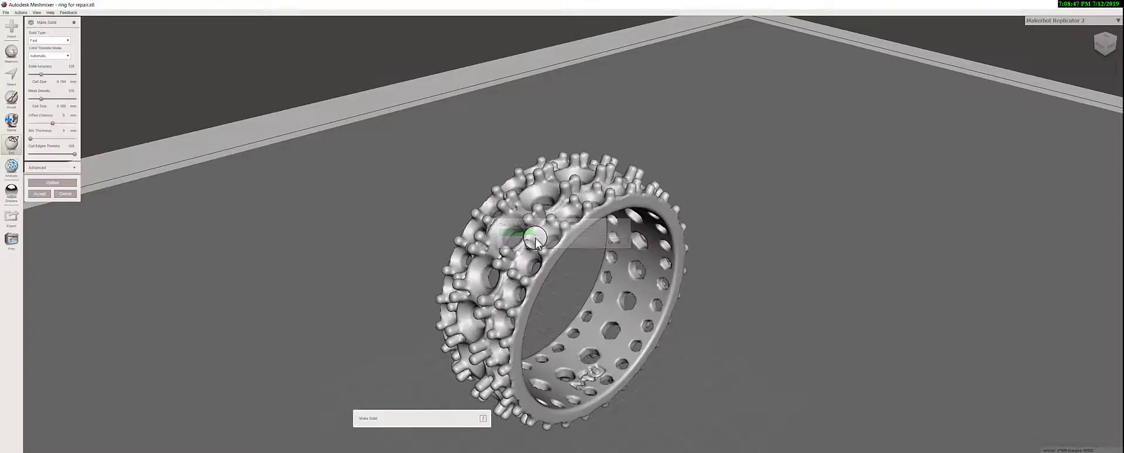
right_drag(589, 296, 711, 231)
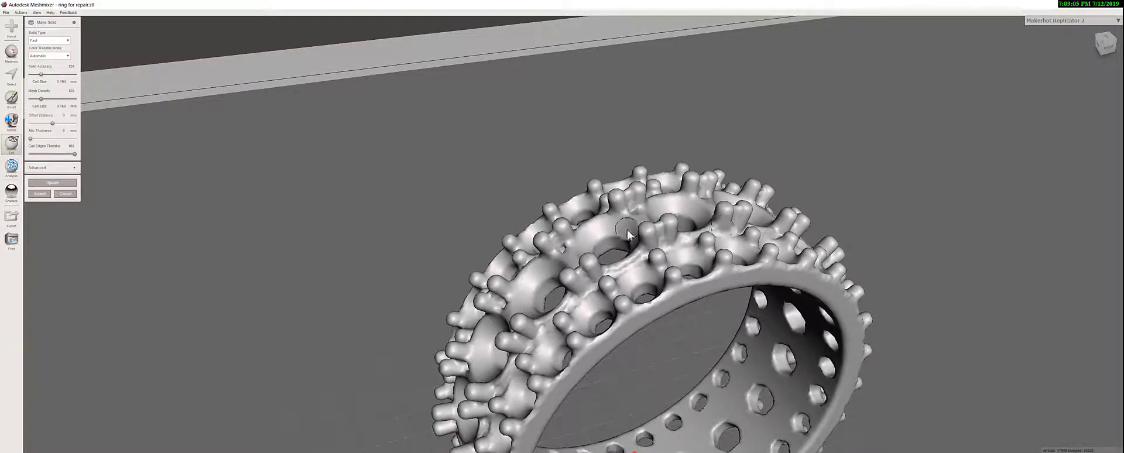
- Raise the Solid Accuracy and Mesh Density of the Make Solid operation for finer detail
click(41, 75)
drag(61, 77, 63, 95)
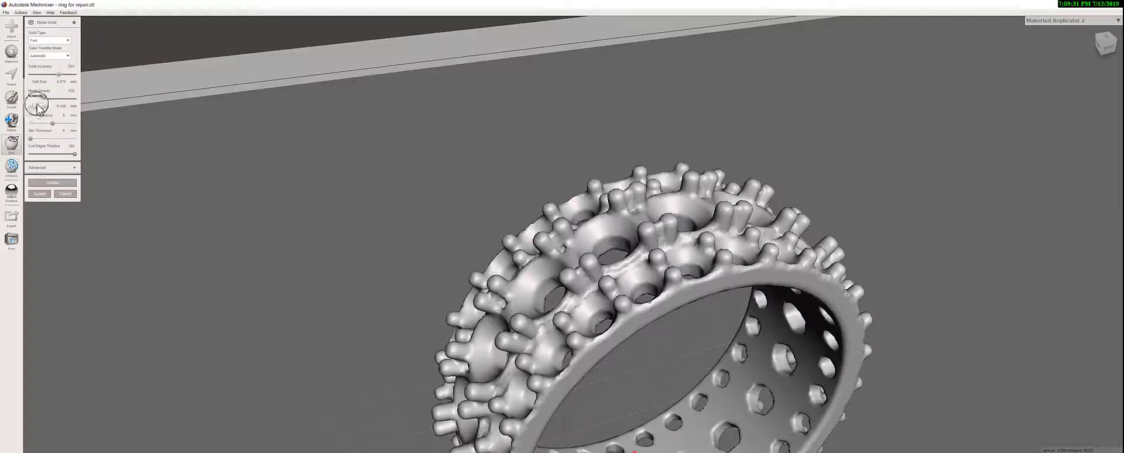
drag(42, 102, 51, 104)
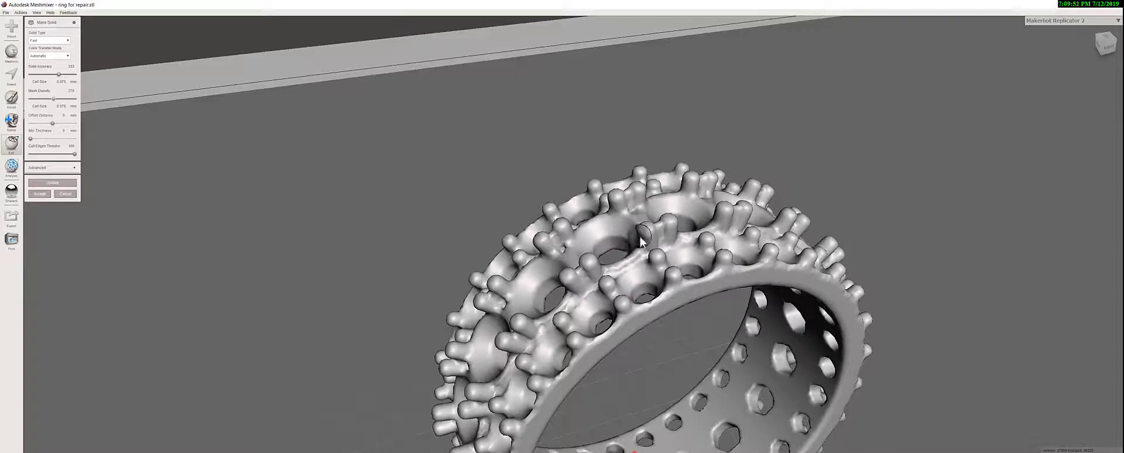
click(230, 127)
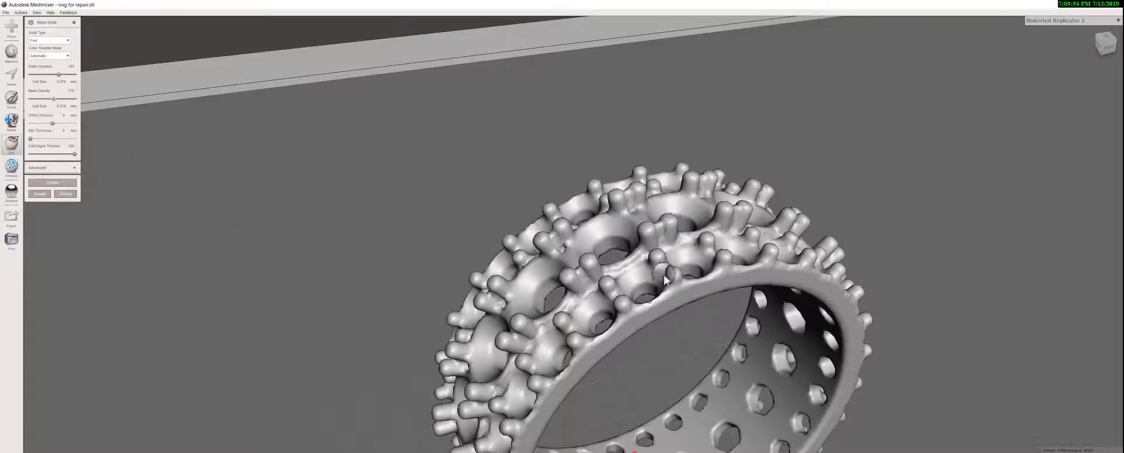
click(97, 184)
- Set the solid type to Sharp Edge Preserve and update the ring's Make Solid preview
click(36, 40)
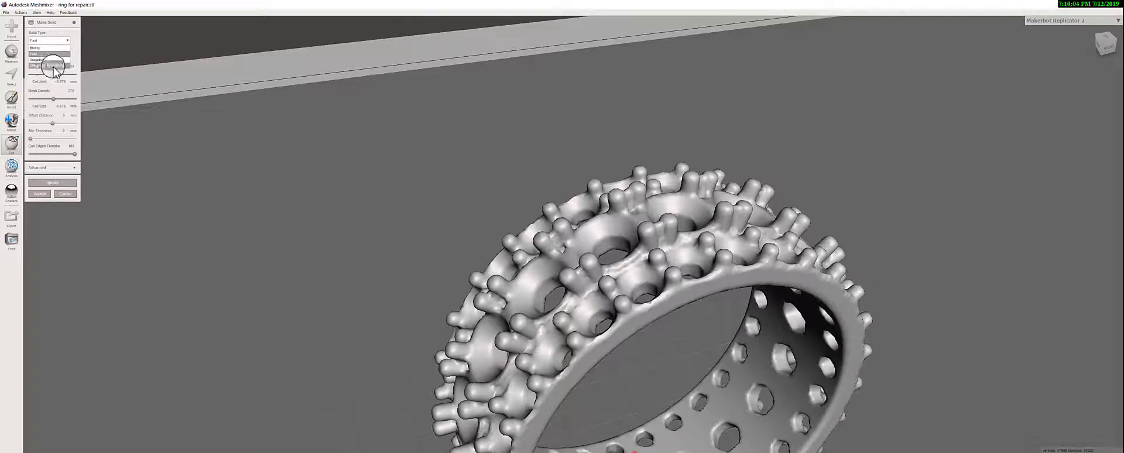
click(53, 66)
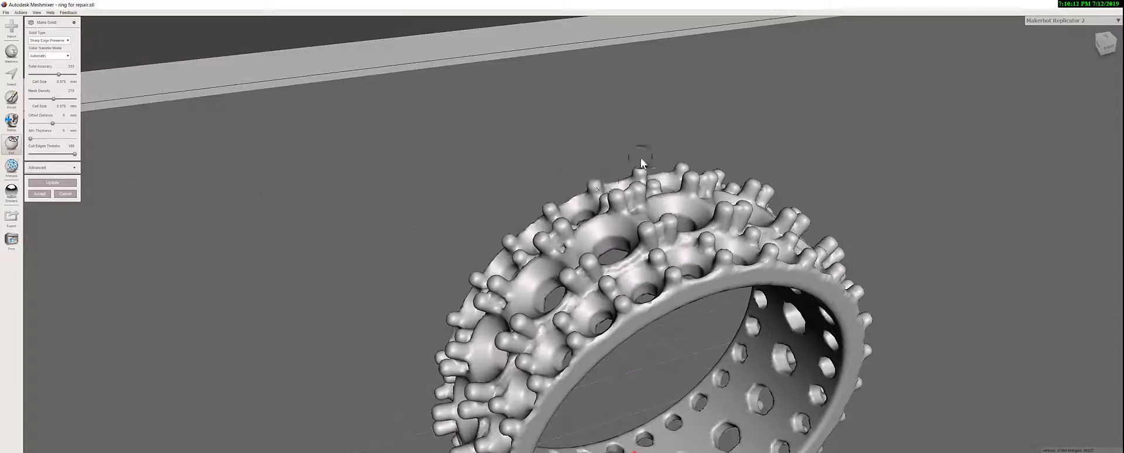
click(51, 185)
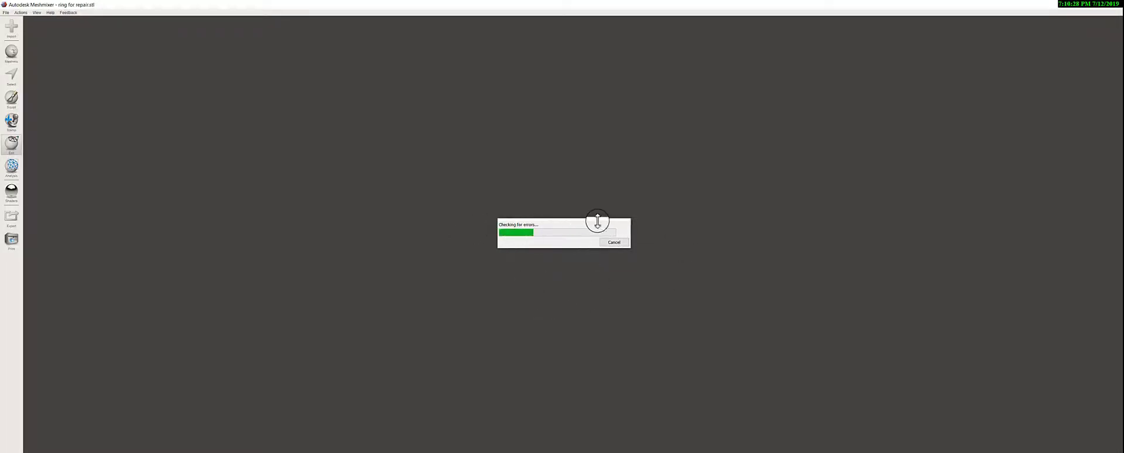
click(550, 248)
click(504, 234)
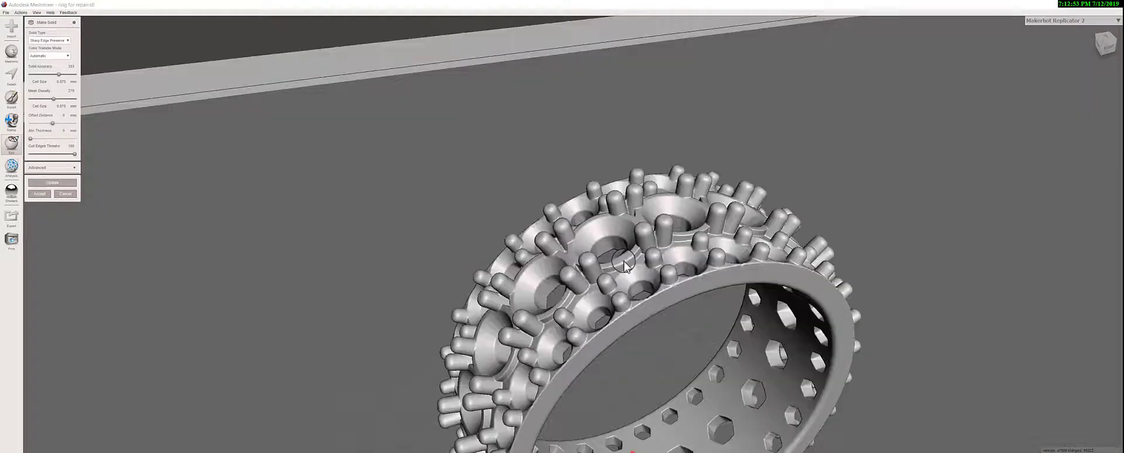
- Examine the recomputed solid ring up close, checking its edges, prongs, stone seats and inner engraving
scroll(626, 275, down, 5)
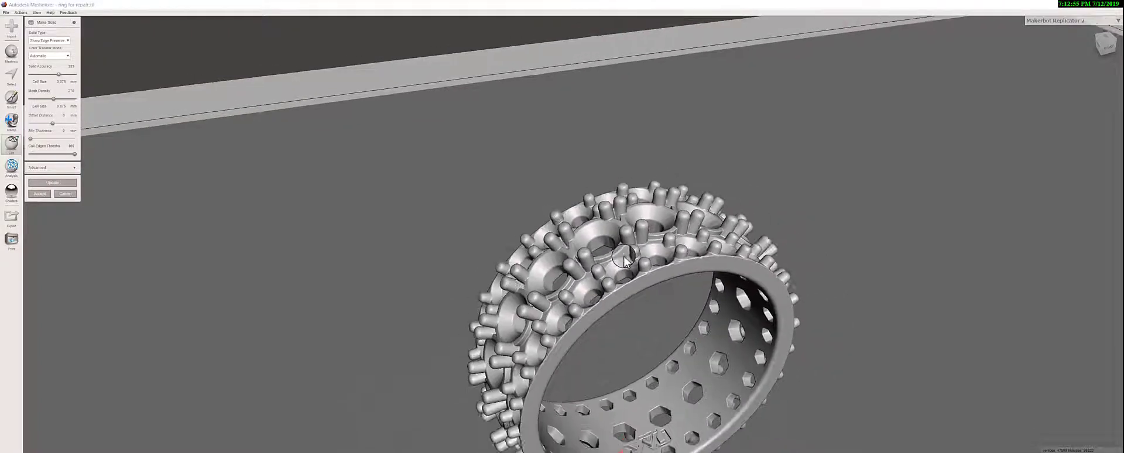
right_drag(670, 291, 711, 224)
scroll(711, 225, up, 8)
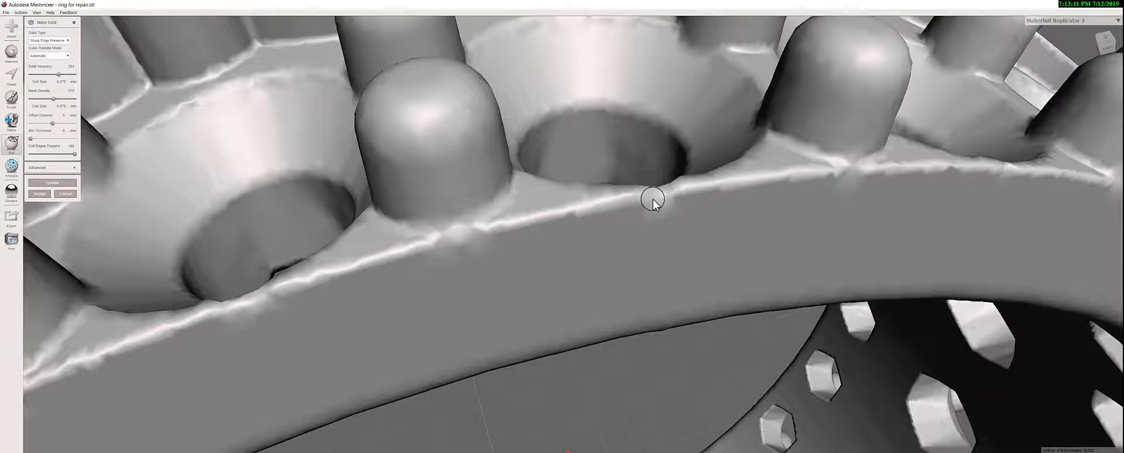
scroll(781, 186, down, 10)
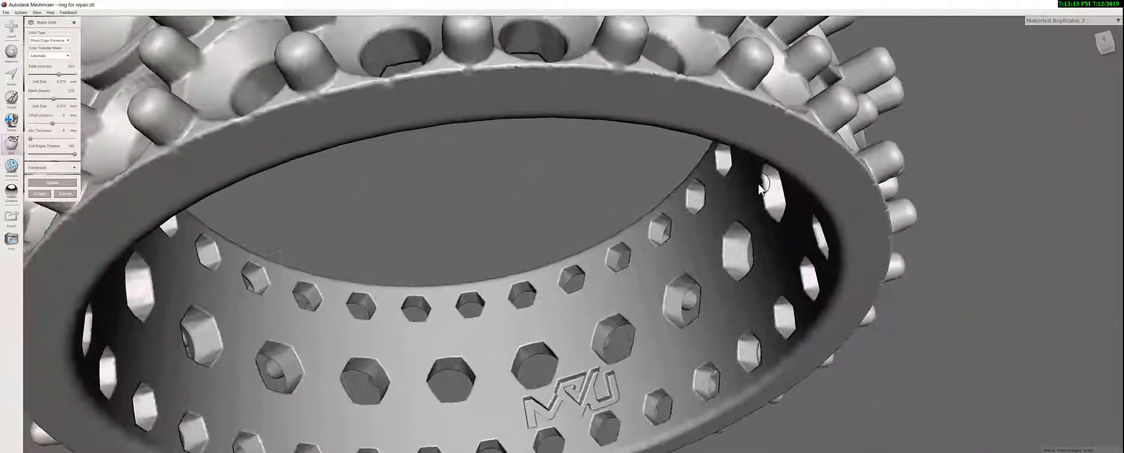
scroll(755, 193, down, 6)
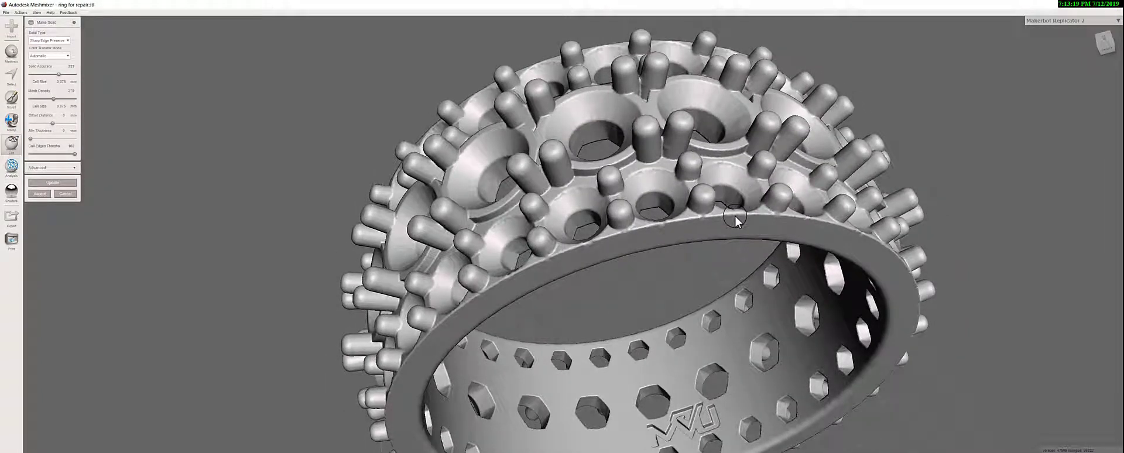
scroll(735, 216, down, 4)
scroll(730, 223, down, 4)
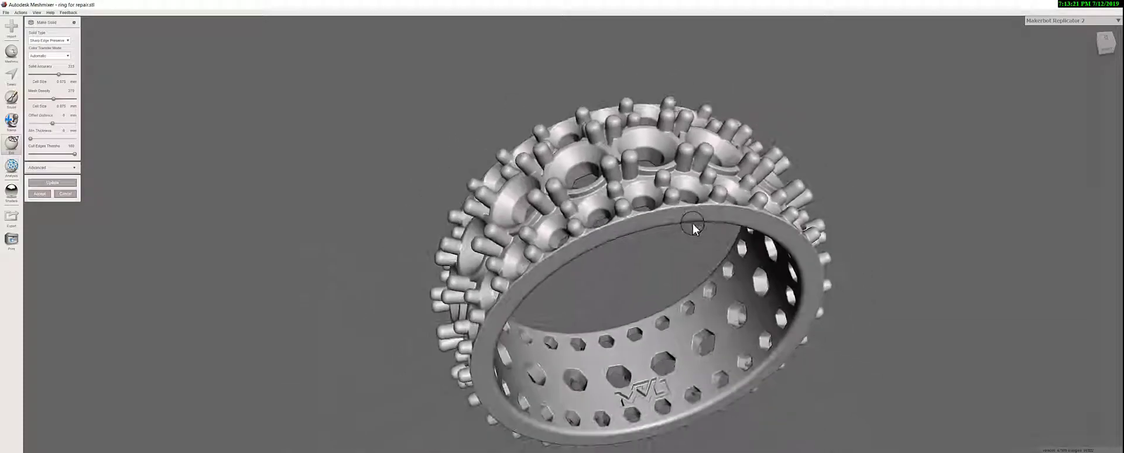
- Compare the solid ring's size with the whole print bed and review it from several angles
scroll(685, 233, down, 6)
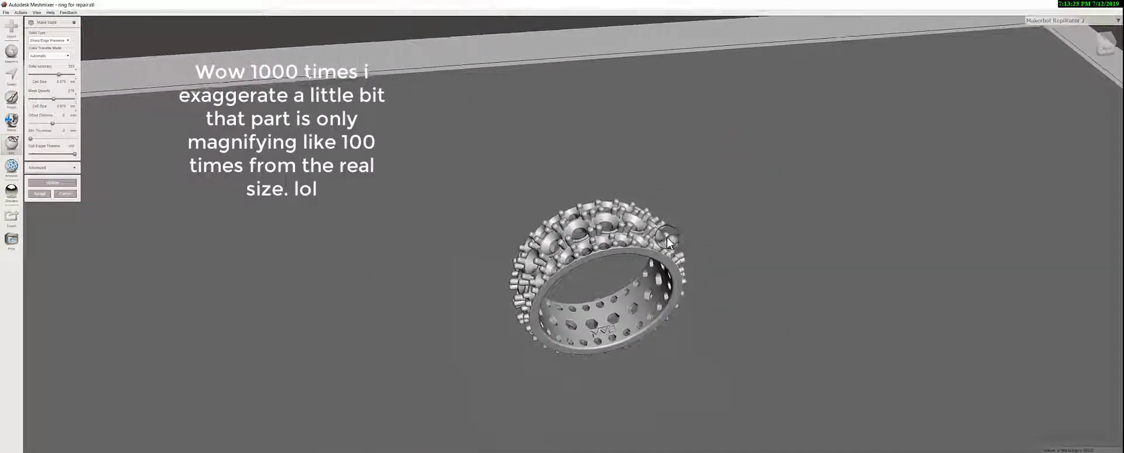
scroll(669, 240, up, 4)
scroll(669, 240, down, 2)
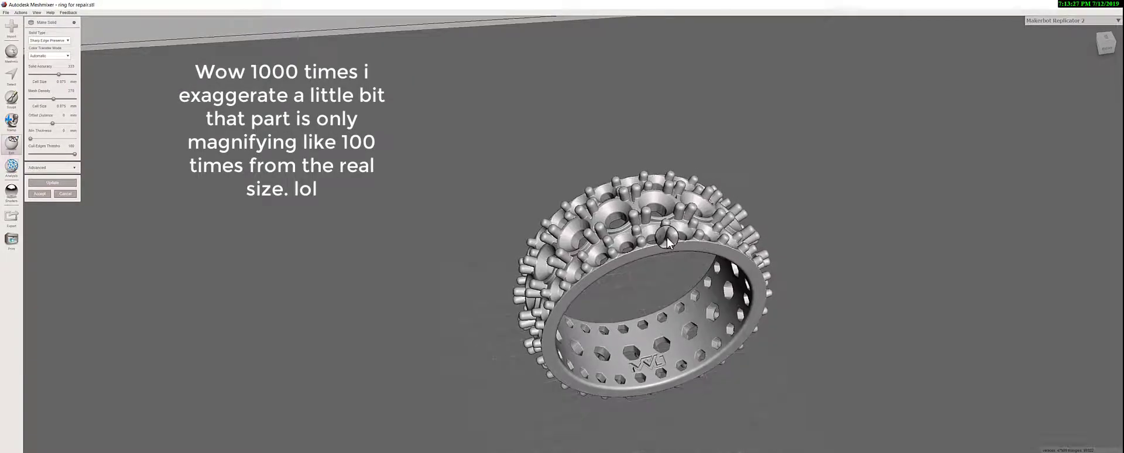
scroll(620, 266, down, 3)
scroll(609, 274, down, 5)
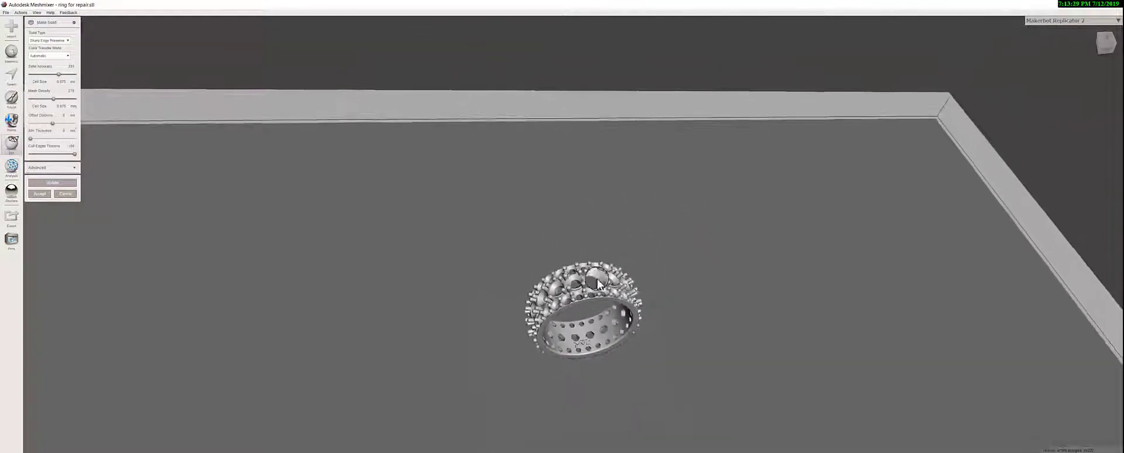
right_drag(575, 297, 556, 320)
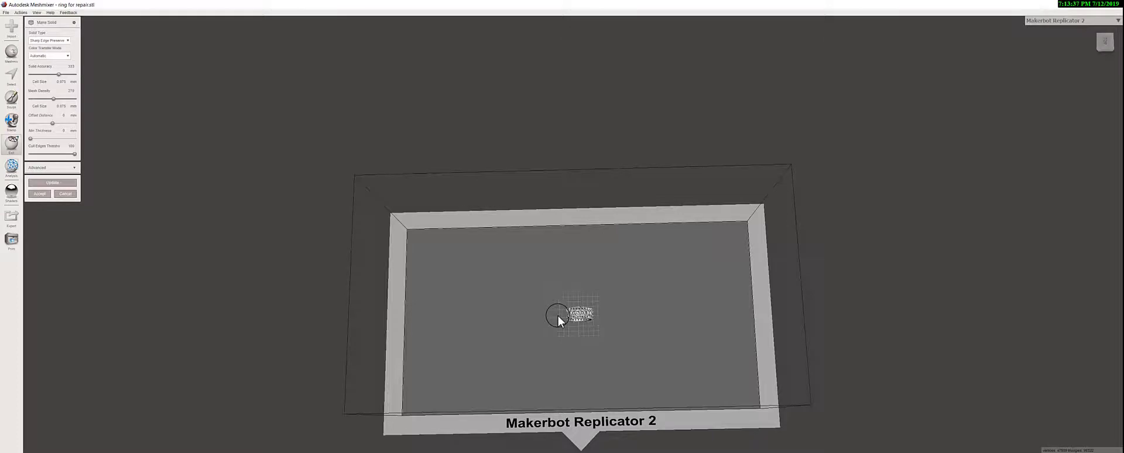
mouse_move(558, 316)
right_down()
mouse_move(632, 305)
mouse_move(651, 285)
mouse_move(630, 311)
mouse_move(565, 332)
mouse_move(561, 321)
mouse_move(573, 320)
right_up()
scroll(574, 320, up, 5)
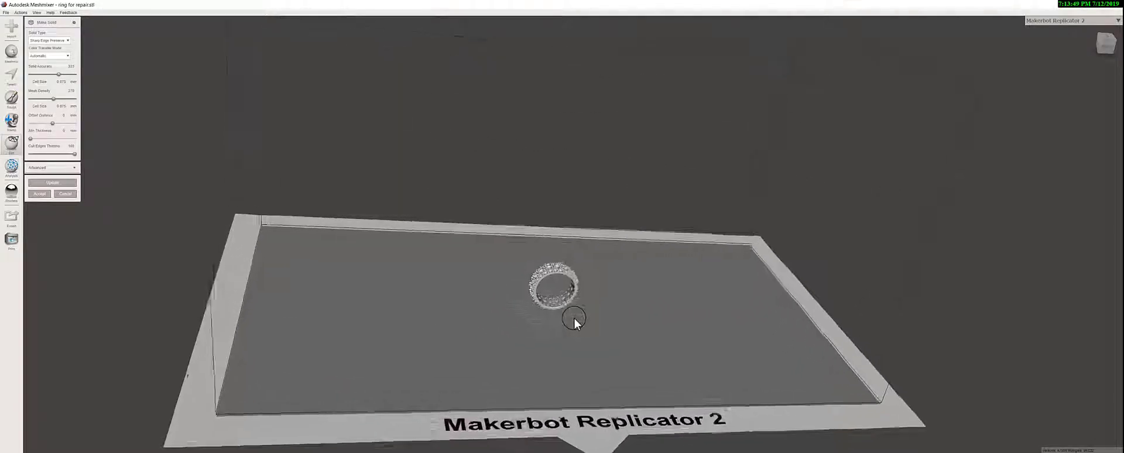
scroll(574, 319, up, 6)
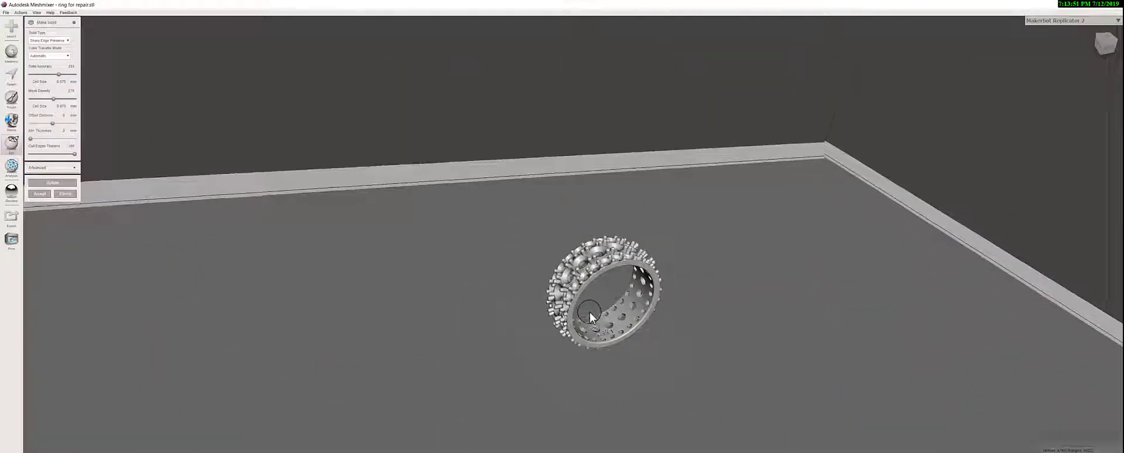
scroll(586, 354, down, 5)
right_drag(585, 353, 577, 328)
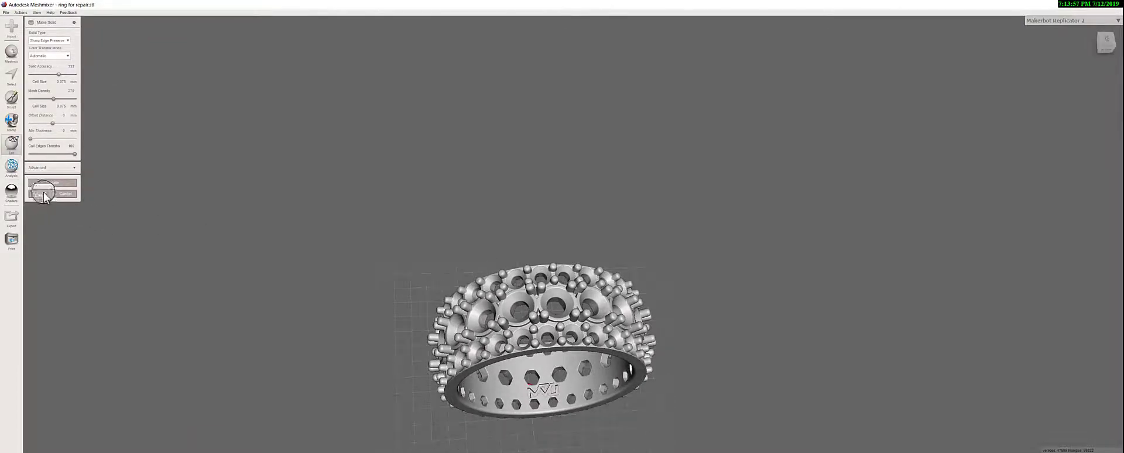
click(56, 183)
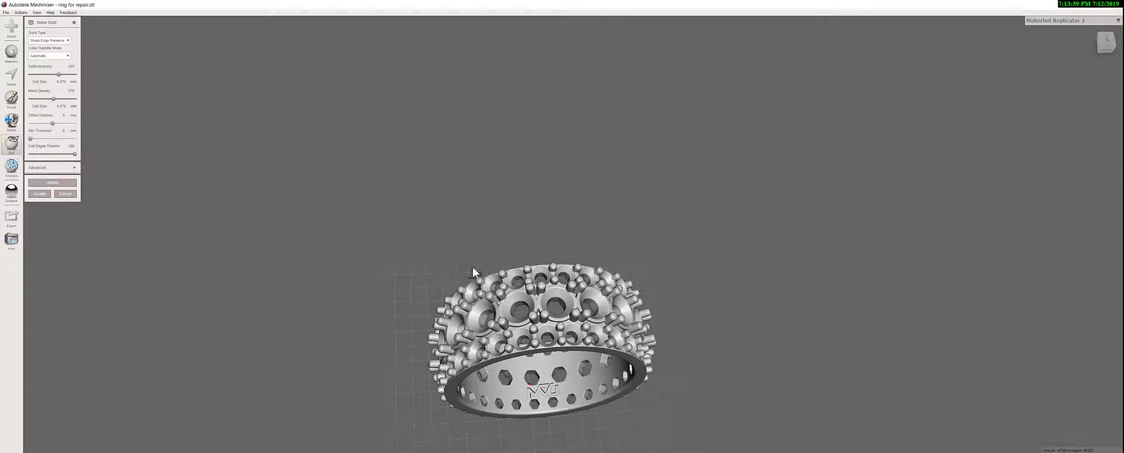
click(528, 307)
click(190, 177)
click(59, 74)
drag(58, 77, 69, 104)
click(54, 100)
click(145, 146)
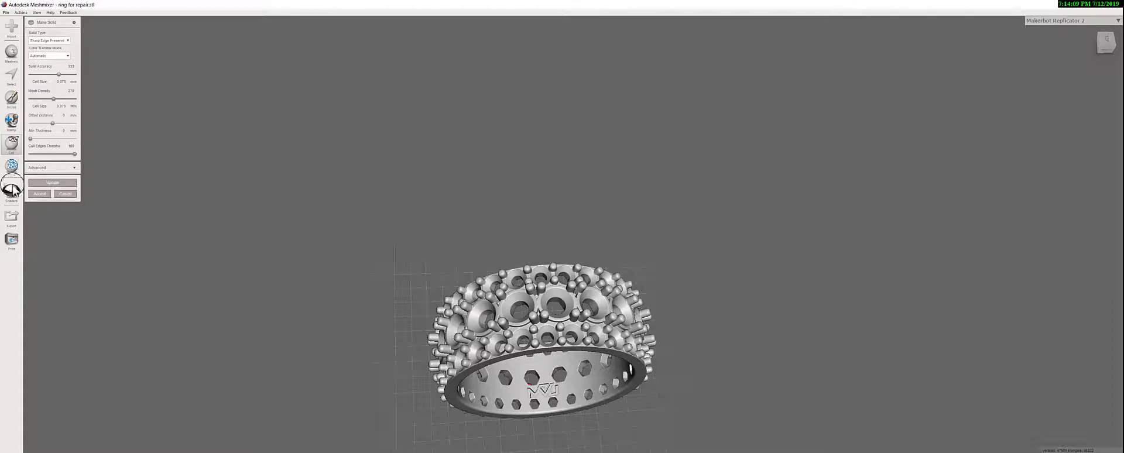
- Review the solid ring once more and accept the Make Solid operation
click(170, 195)
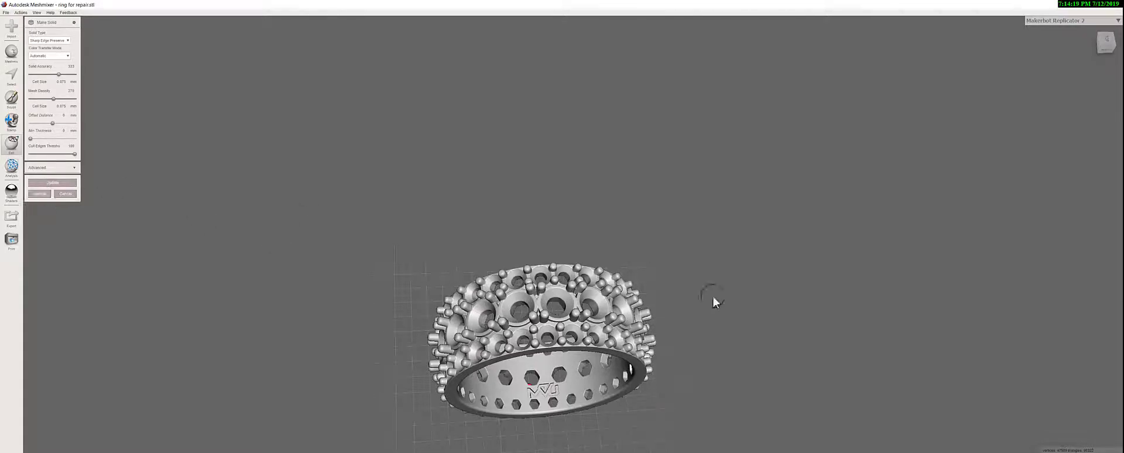
right_drag(669, 331, 285, 296)
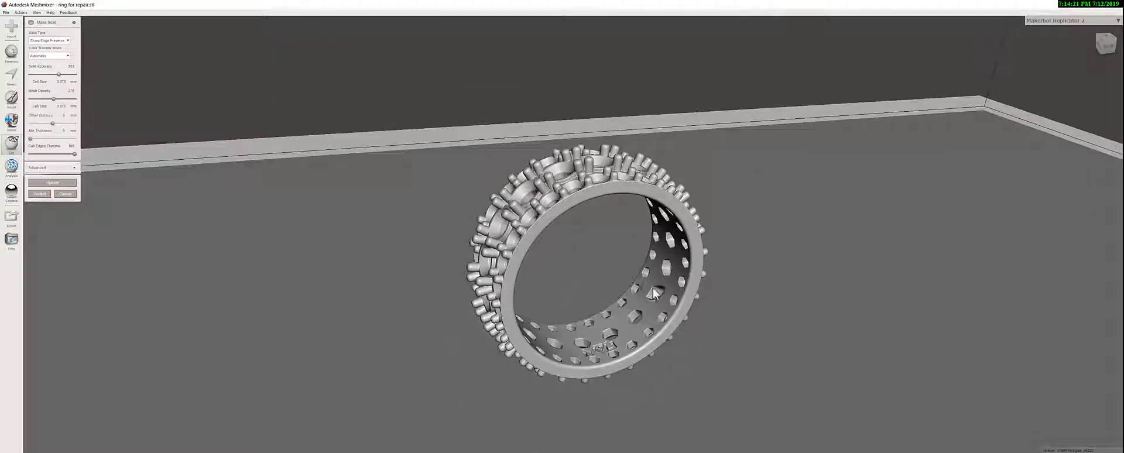
click(42, 194)
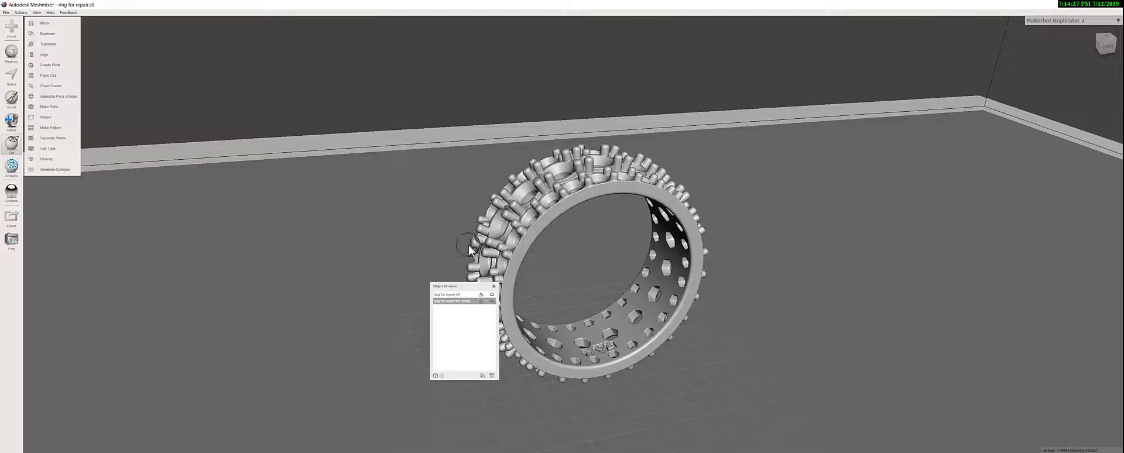
- Delete the original ring for repair mesh, keep only its solid version active, and dismiss the object list
click(456, 299)
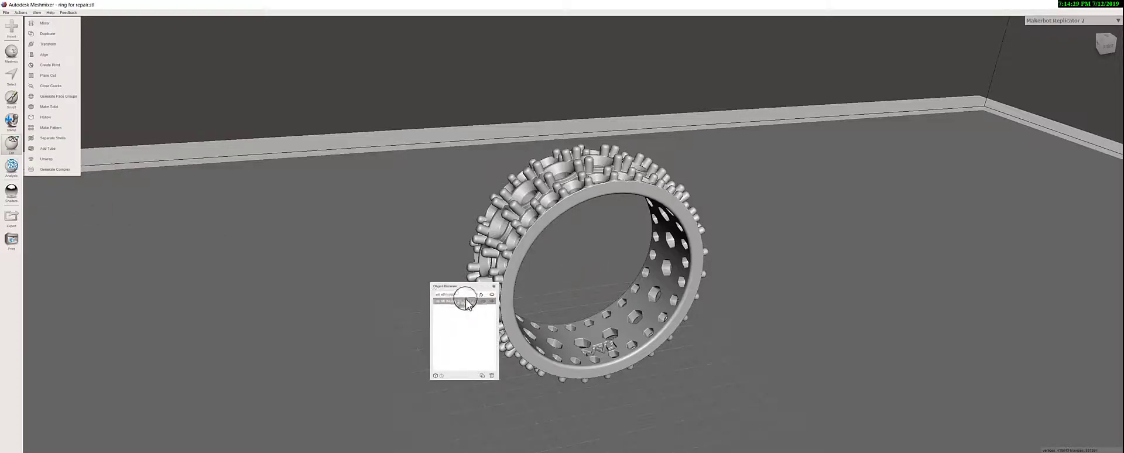
click(447, 303)
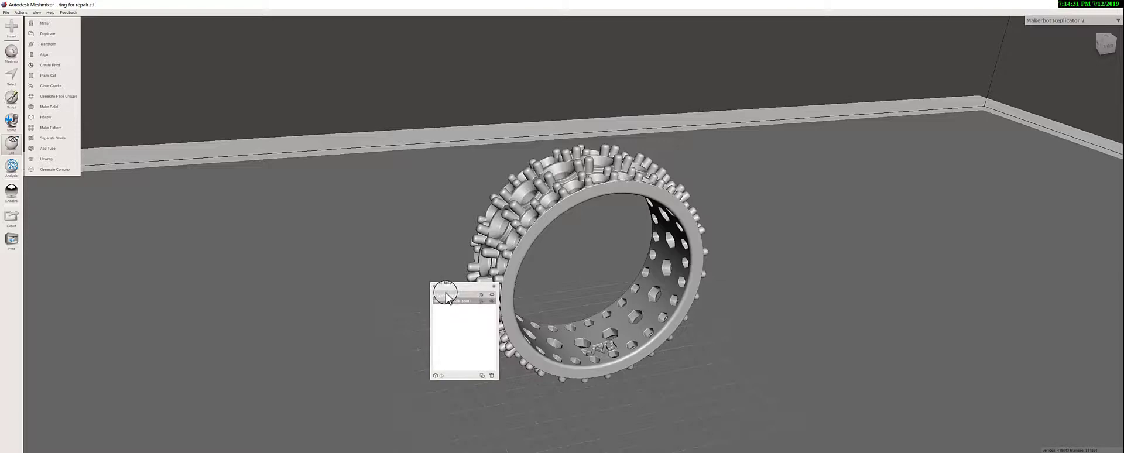
click(431, 300)
click(457, 294)
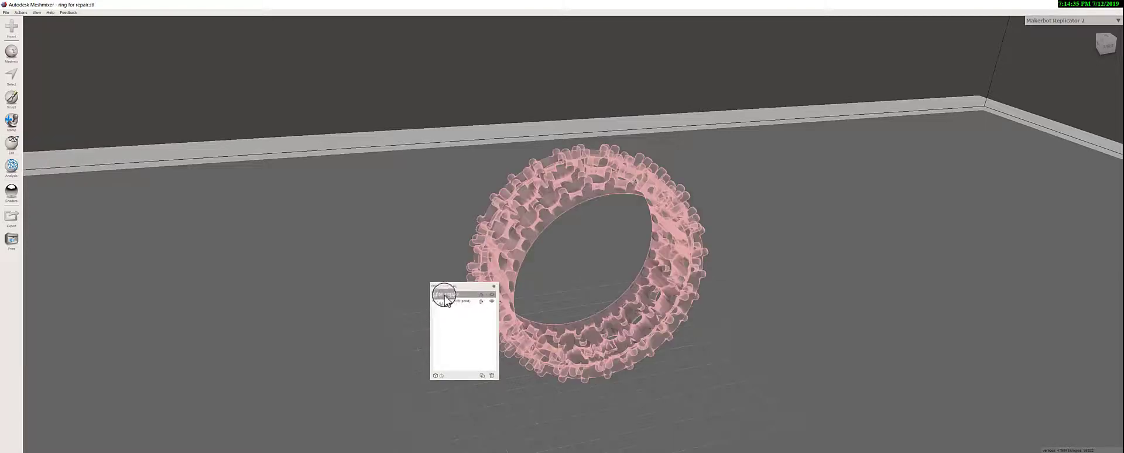
click(491, 375)
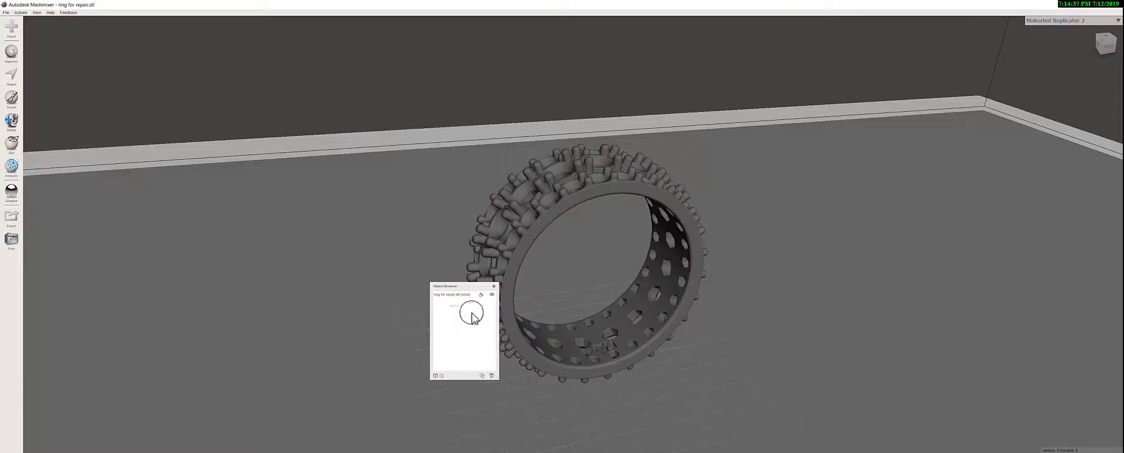
click(456, 295)
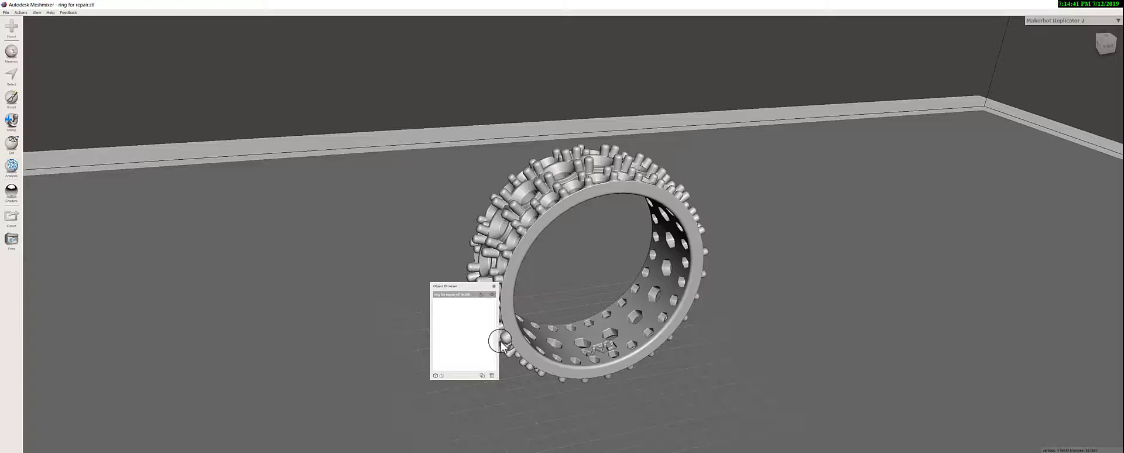
click(493, 286)
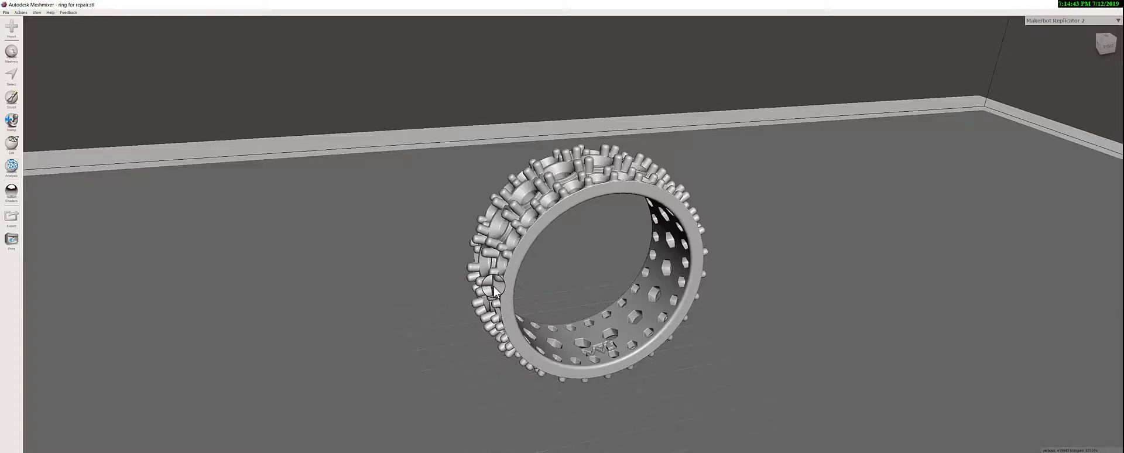
- Try Shape Preserving smoothing on the entire ring mesh and check its effect on the prongs, stone seats and band
right_drag(563, 229, 644, 261)
scroll(567, 233, up, 5)
right_drag(542, 271, 524, 284)
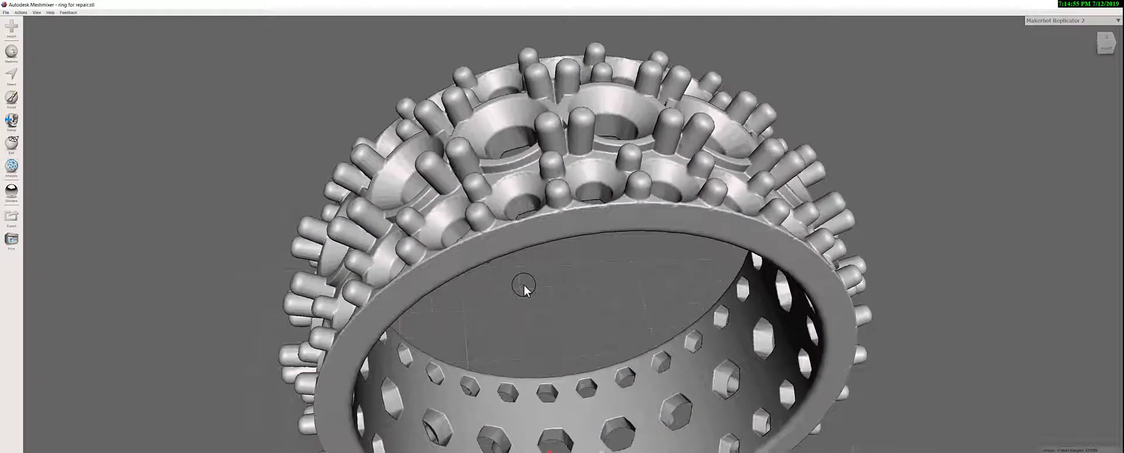
scroll(522, 282, down, 3)
scroll(518, 284, down, 1)
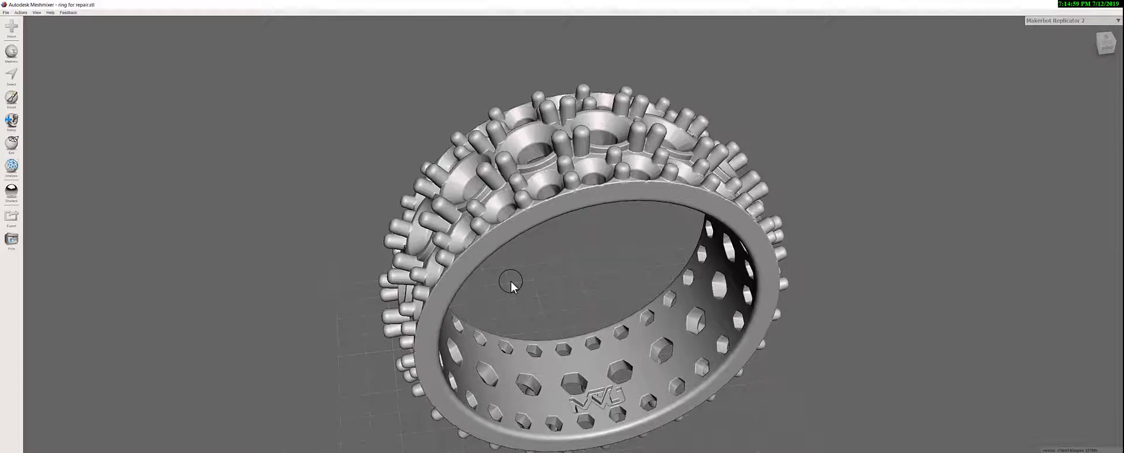
key(ctrl+a)
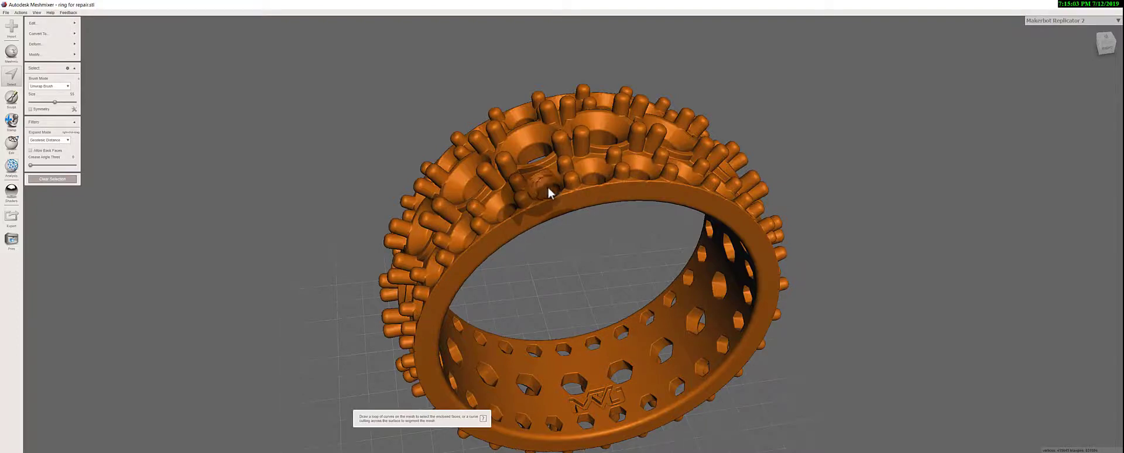
click(55, 54)
click(36, 44)
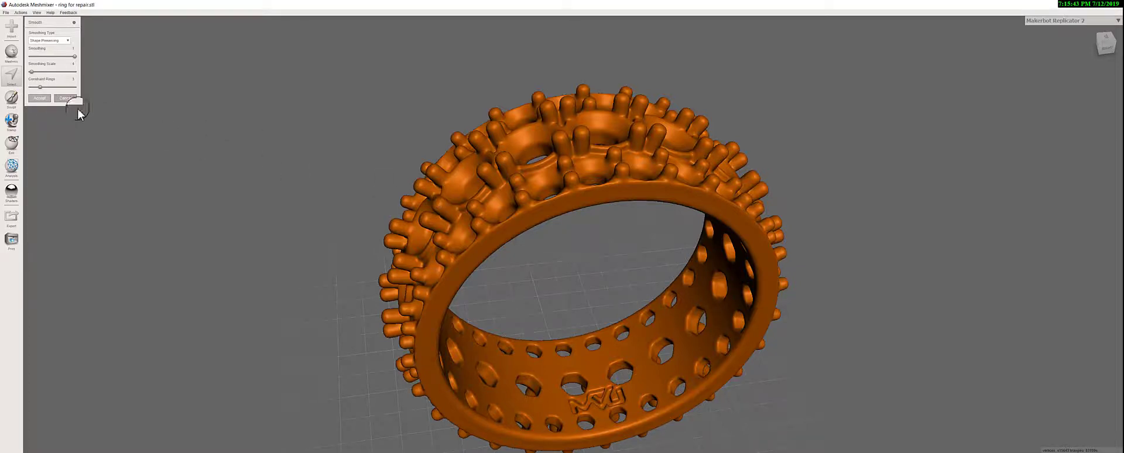
click(33, 101)
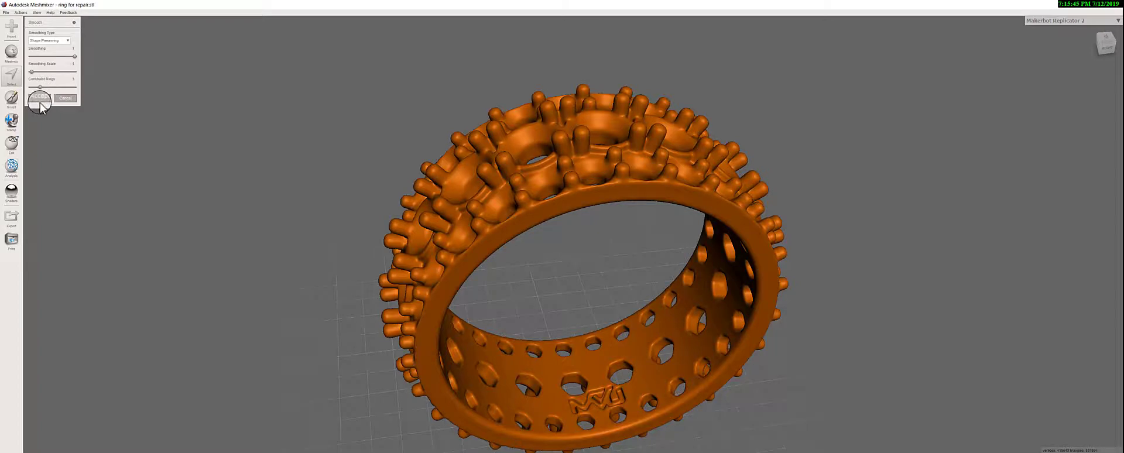
click(40, 103)
mouse_move(527, 211)
right_down()
mouse_move(940, 256)
mouse_move(622, 325)
mouse_move(494, 168)
mouse_move(564, 119)
mouse_move(536, 176)
mouse_move(634, 159)
mouse_move(666, 178)
right_up()
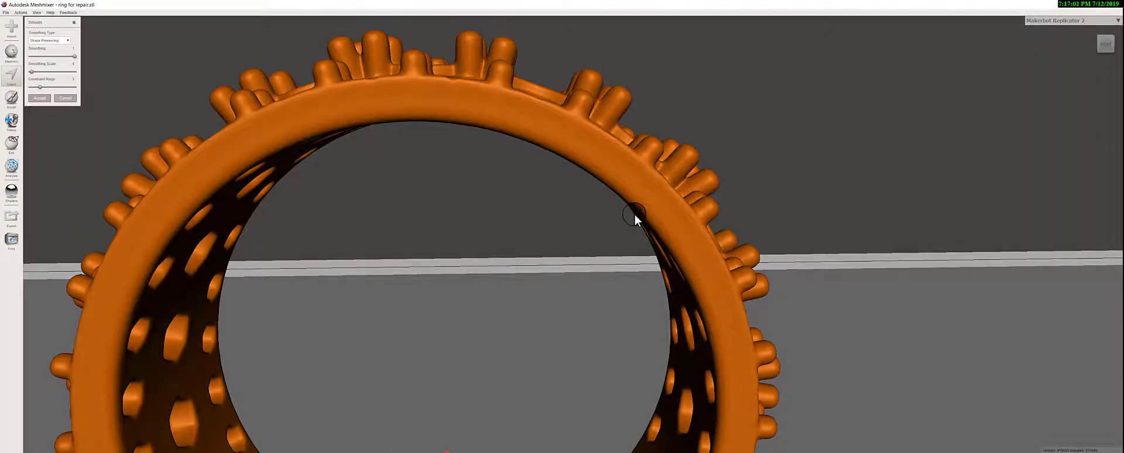
key(Return)
right_drag(636, 217, 498, 210)
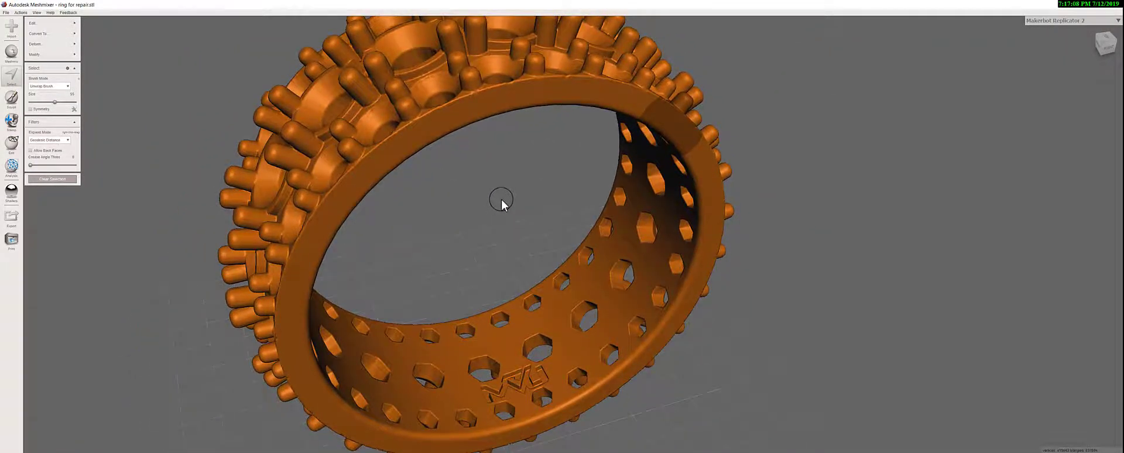
click(58, 44)
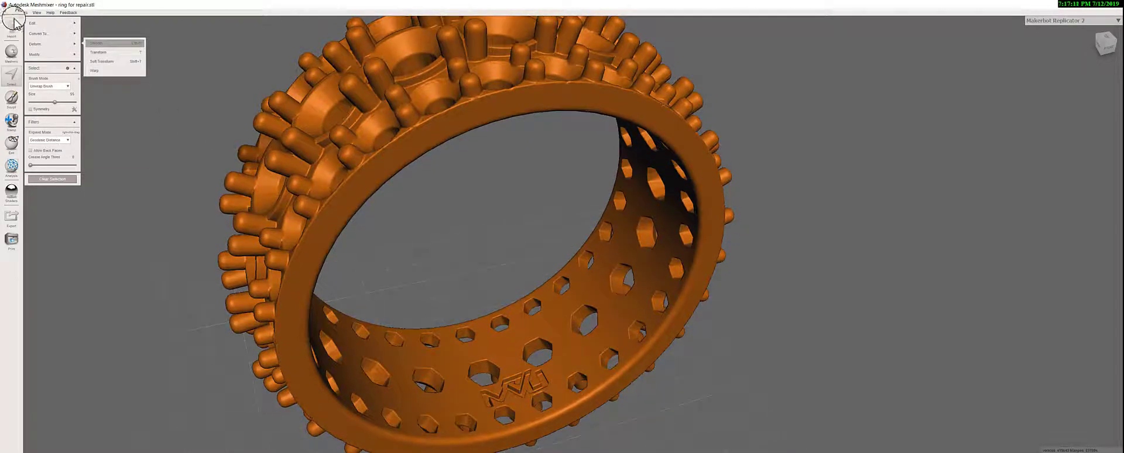
click(35, 23)
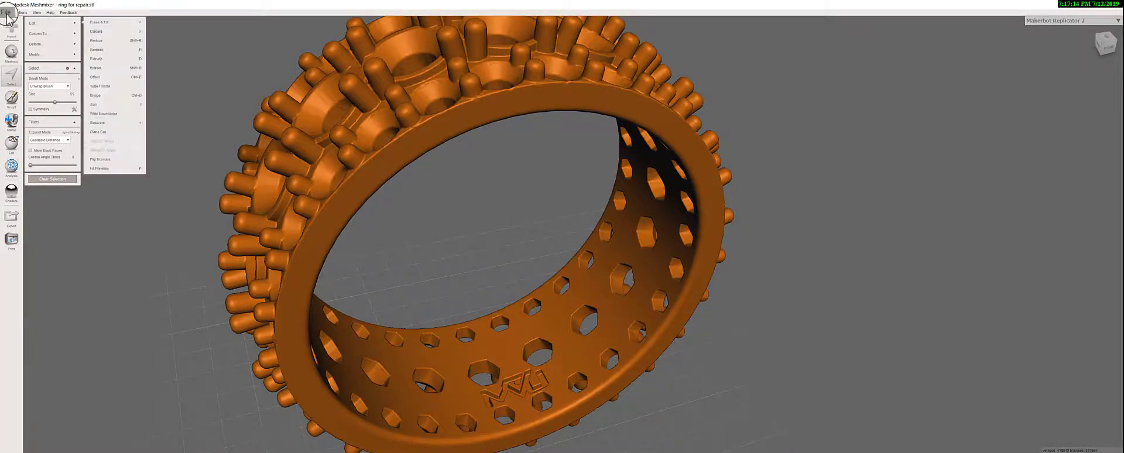
click(7, 13)
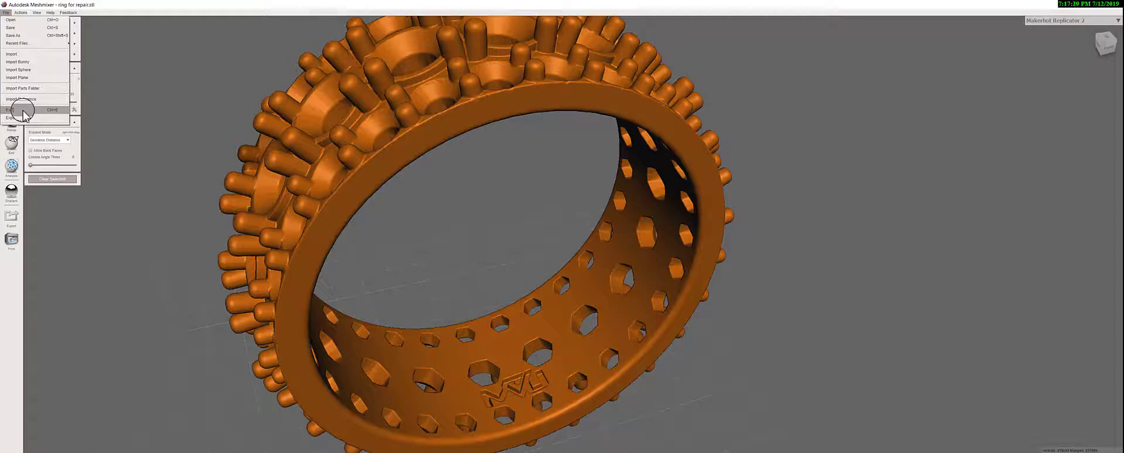
click(148, 93)
click(35, 55)
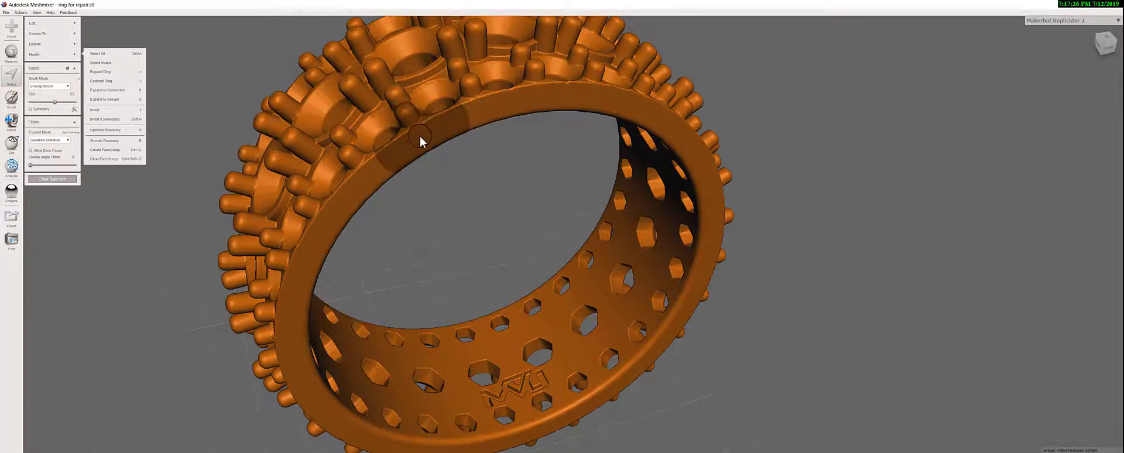
click(35, 44)
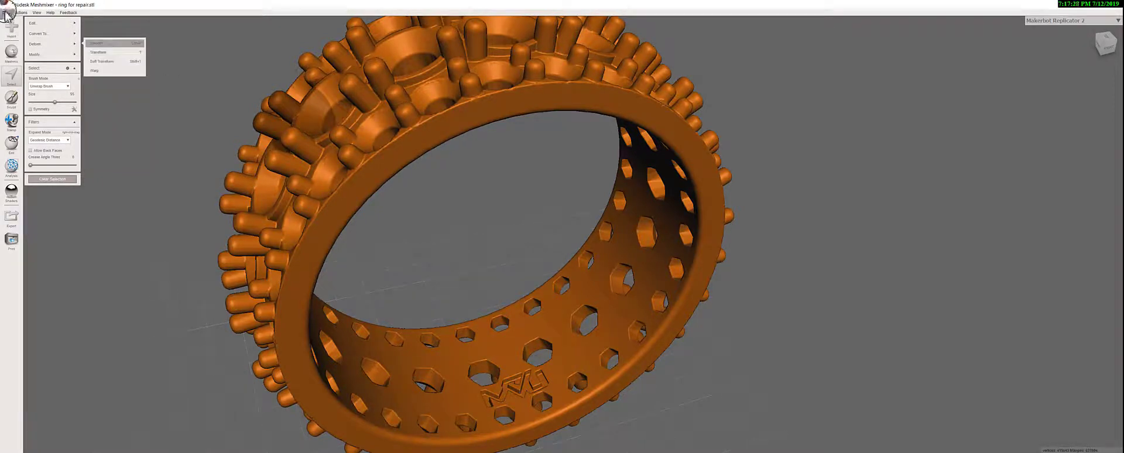
- Start exporting the ring mesh and browse to the three-size ring project folder inside the anillos folder
click(6, 12)
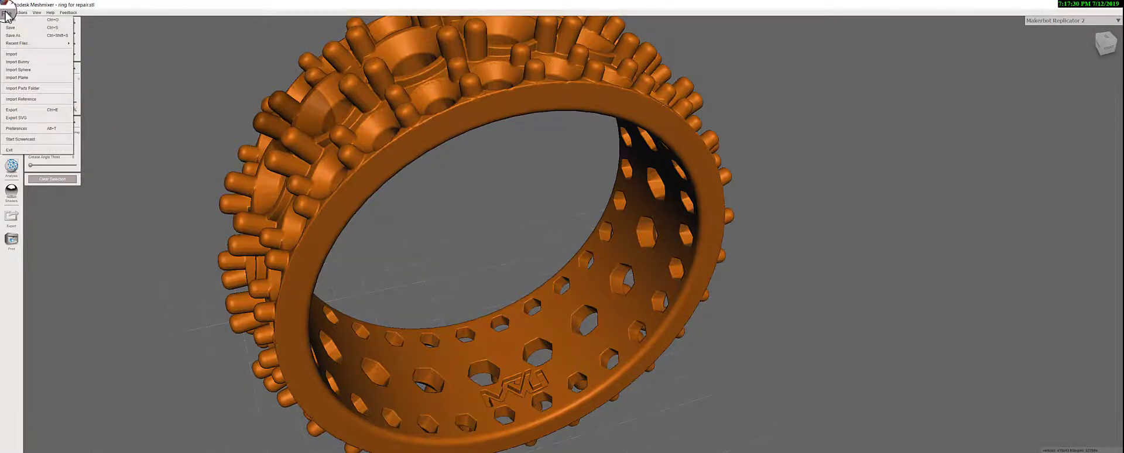
click(29, 110)
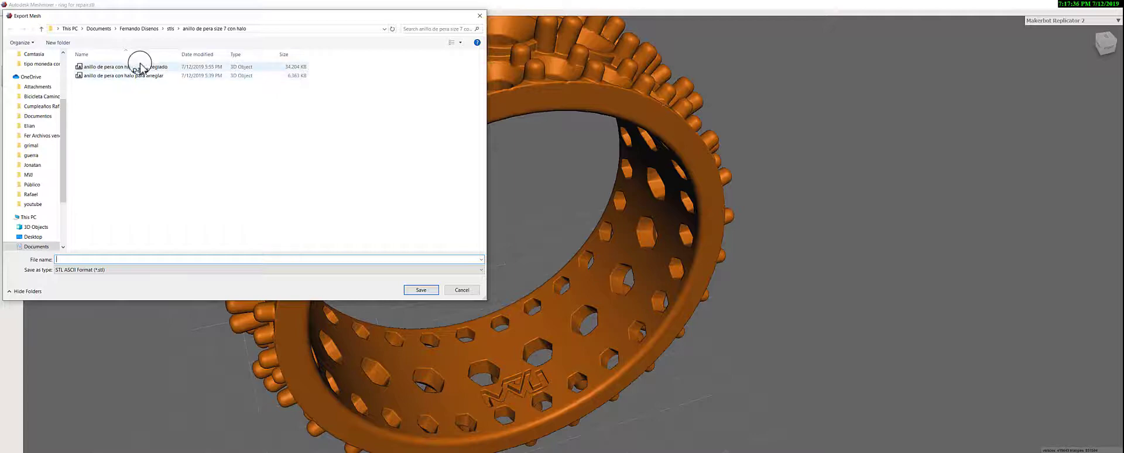
click(171, 30)
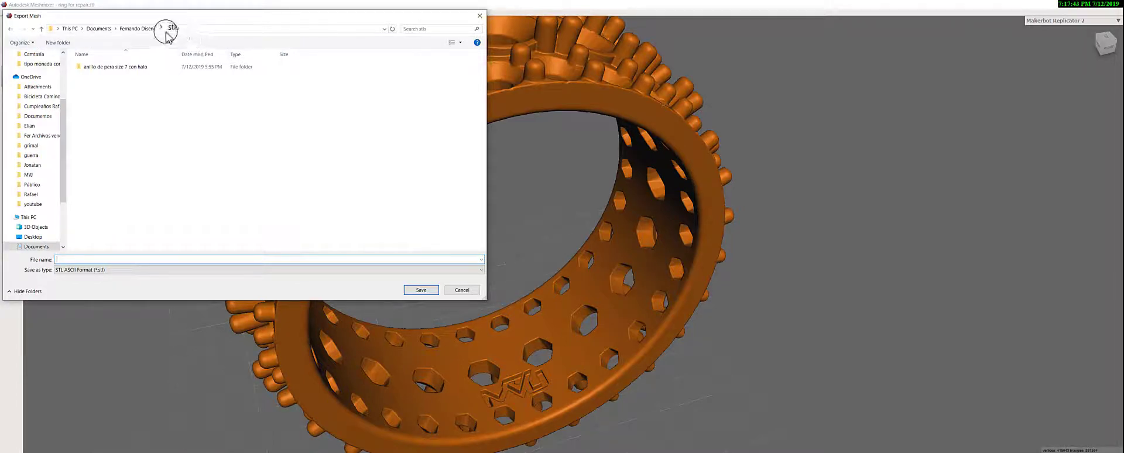
click(141, 29)
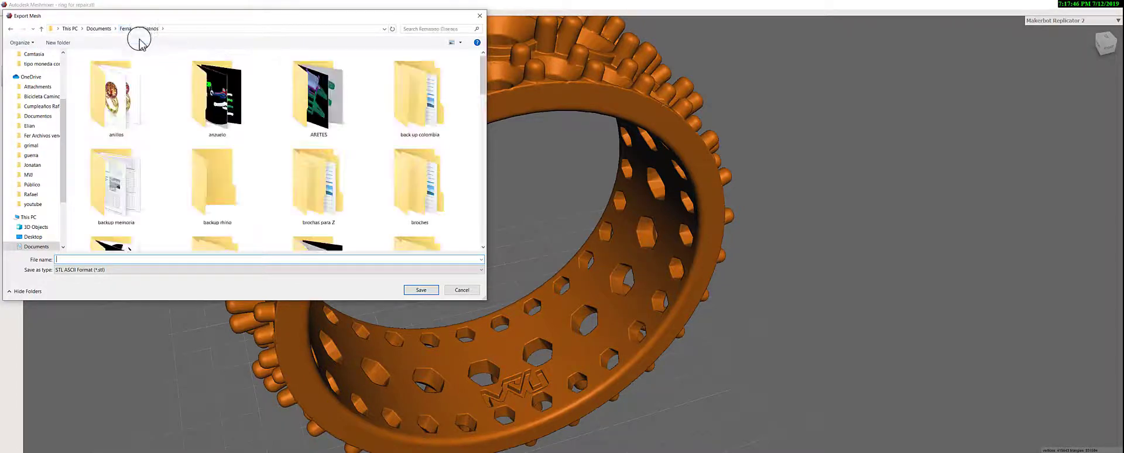
double_click(139, 76)
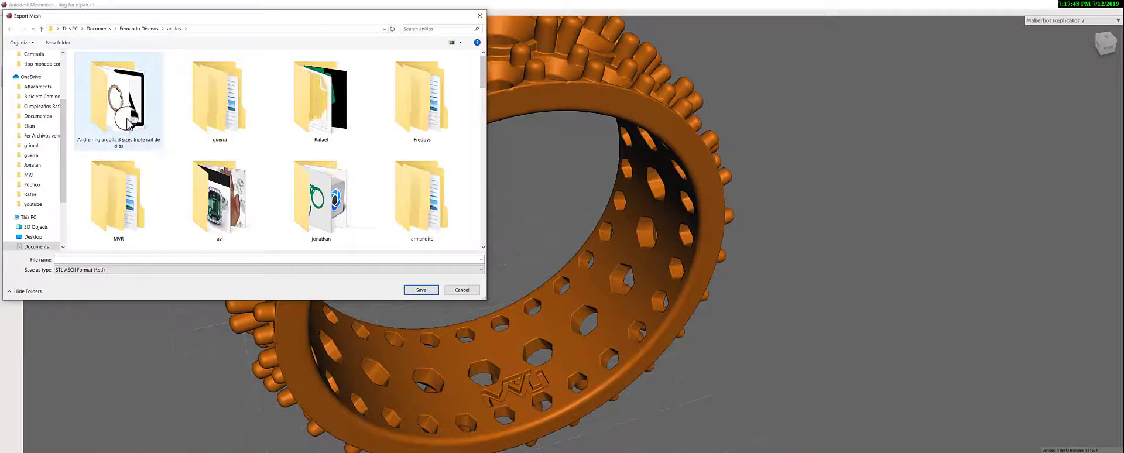
double_click(123, 102)
- Name the export file "repair ring" and save it in STL ASCII format
click(105, 270)
click(168, 161)
click(96, 73)
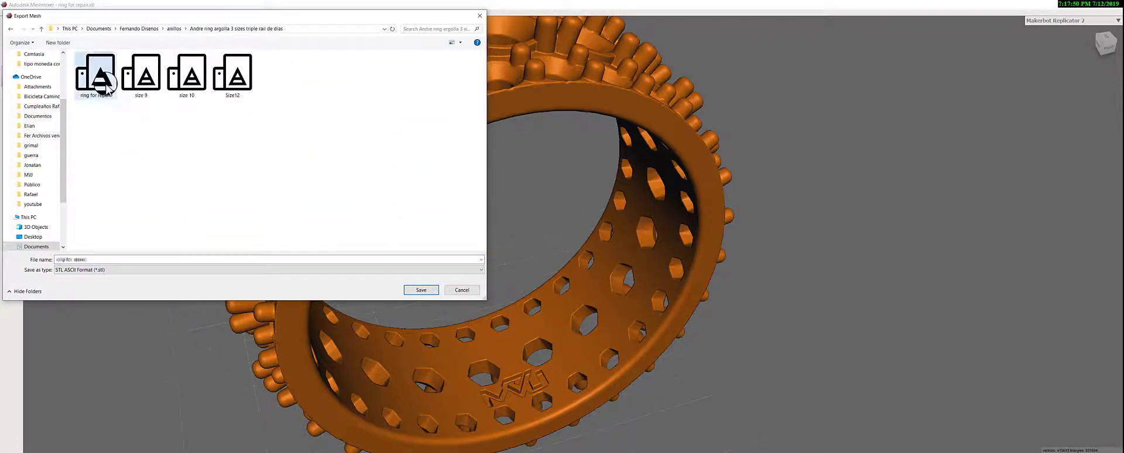
click(99, 258)
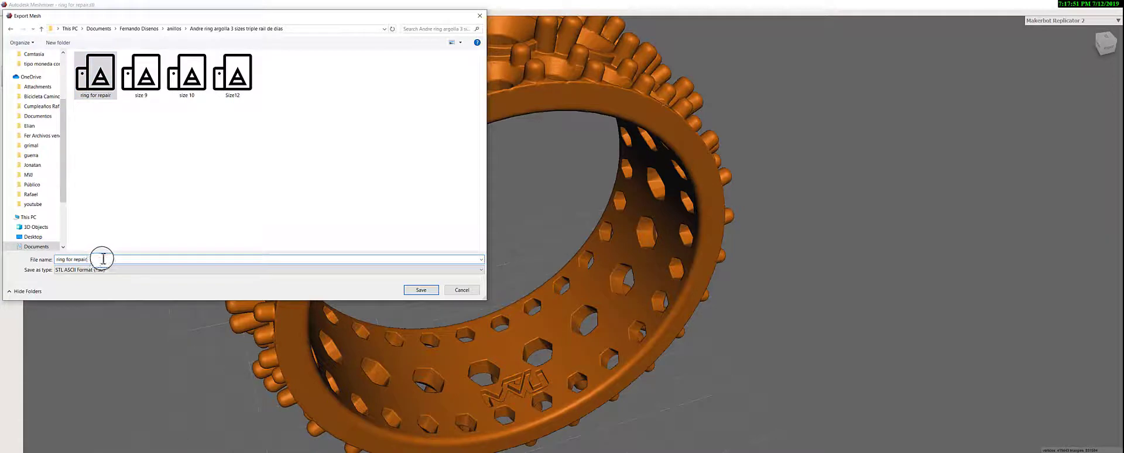
drag(100, 258, 53, 262)
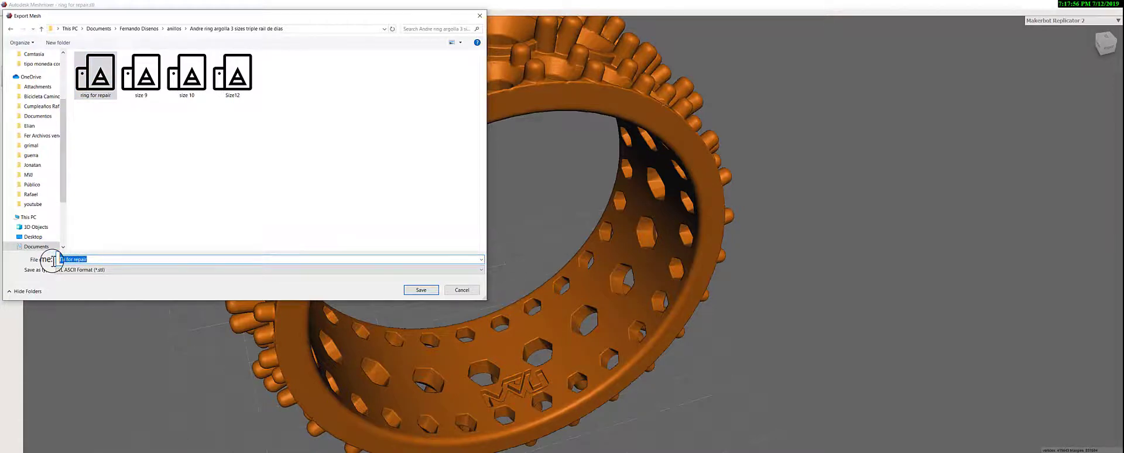
text(r)
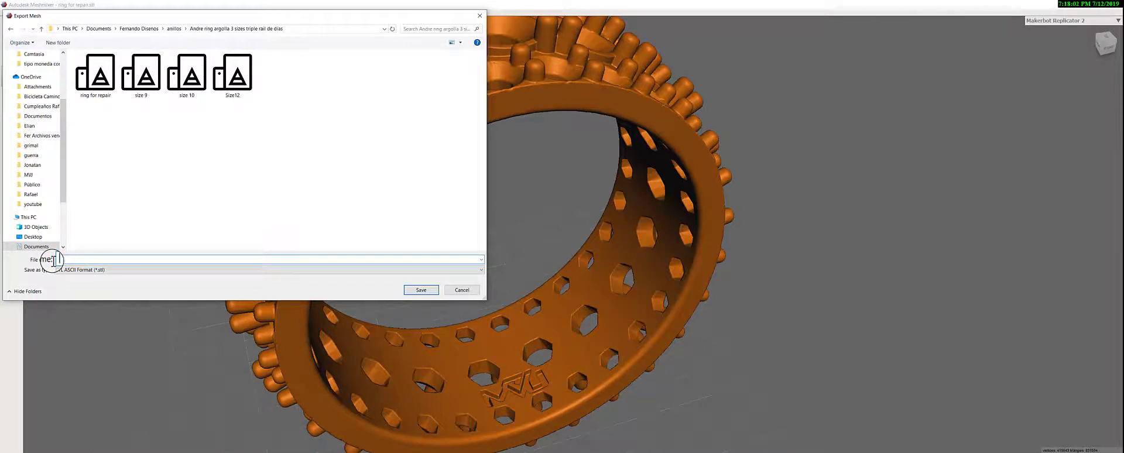
text(repair ring)
key(Return)
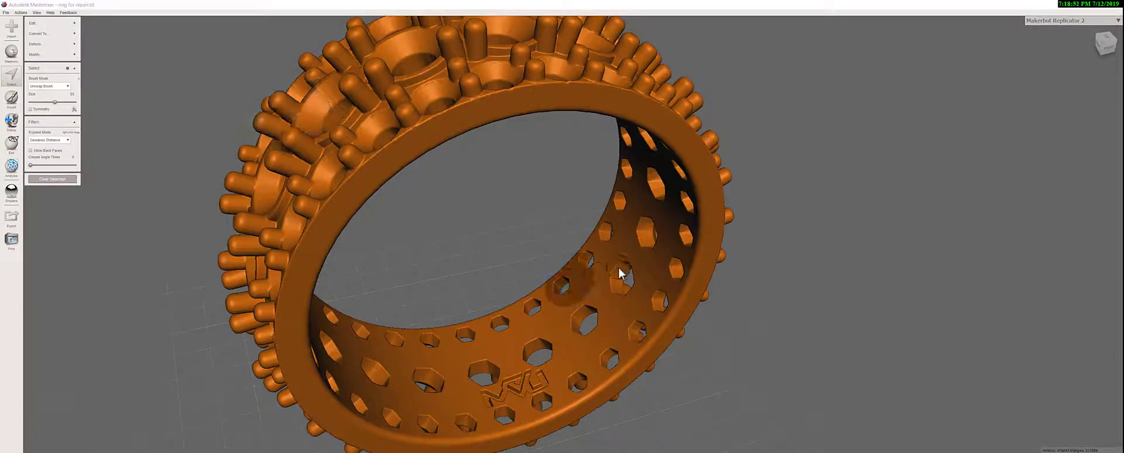
- Close Meshmixer without saving changes to the current document
right_drag(620, 270, 682, 131)
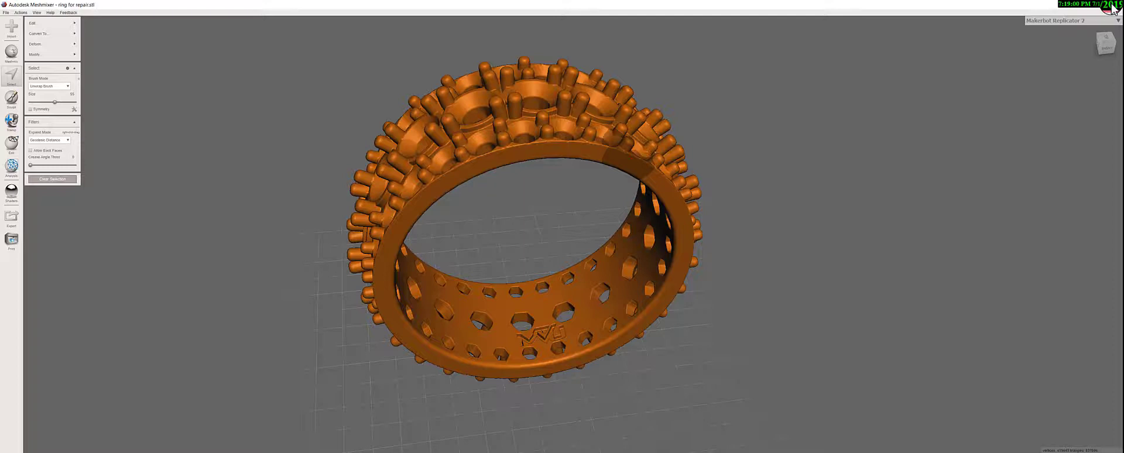
click(1112, 7)
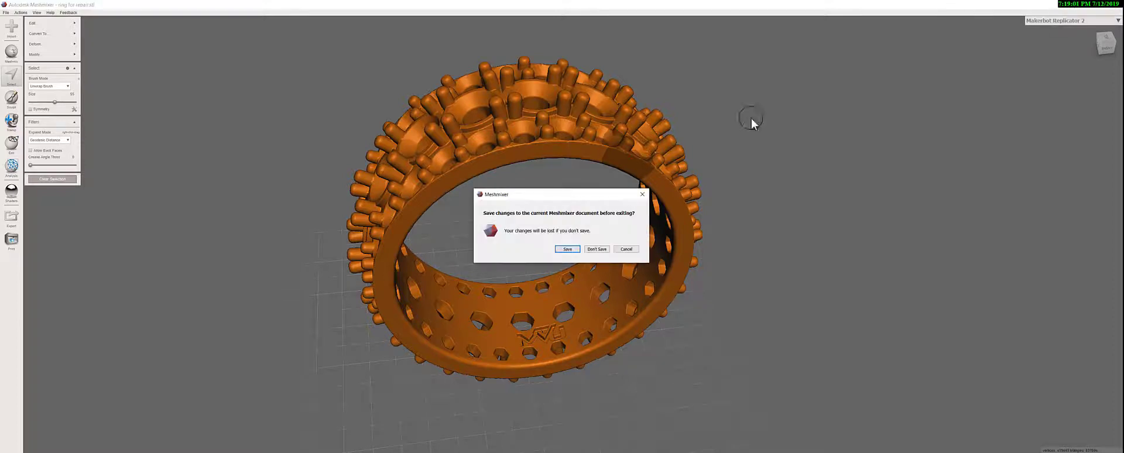
click(597, 250)
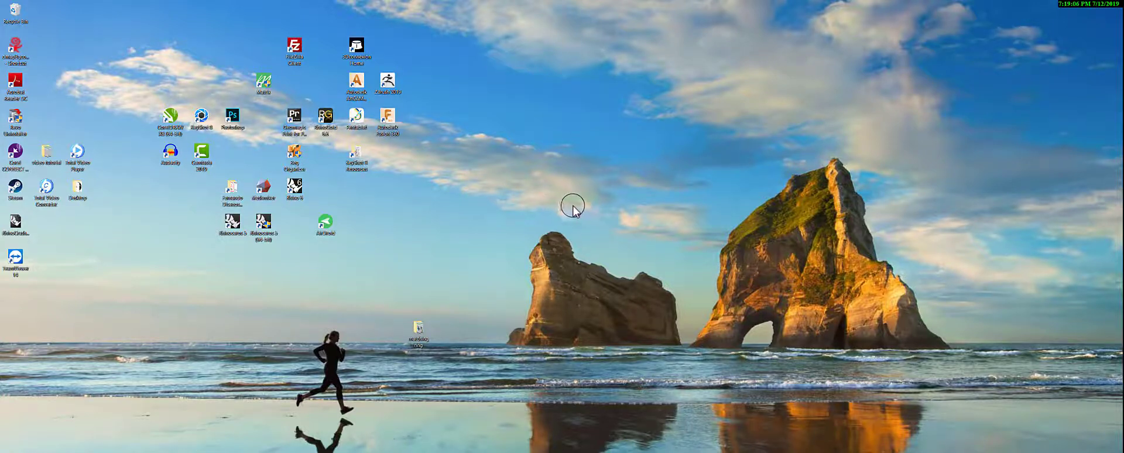
- Open a File Explorer window, enlarge and reposition it on the desktop, and look through its frequent folders and recent files
key(super+e)
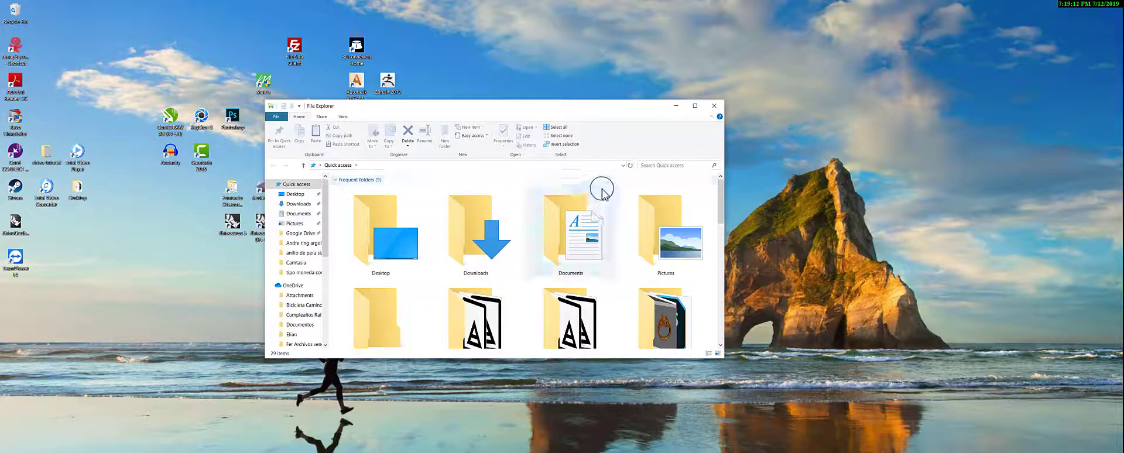
drag(725, 358, 818, 431)
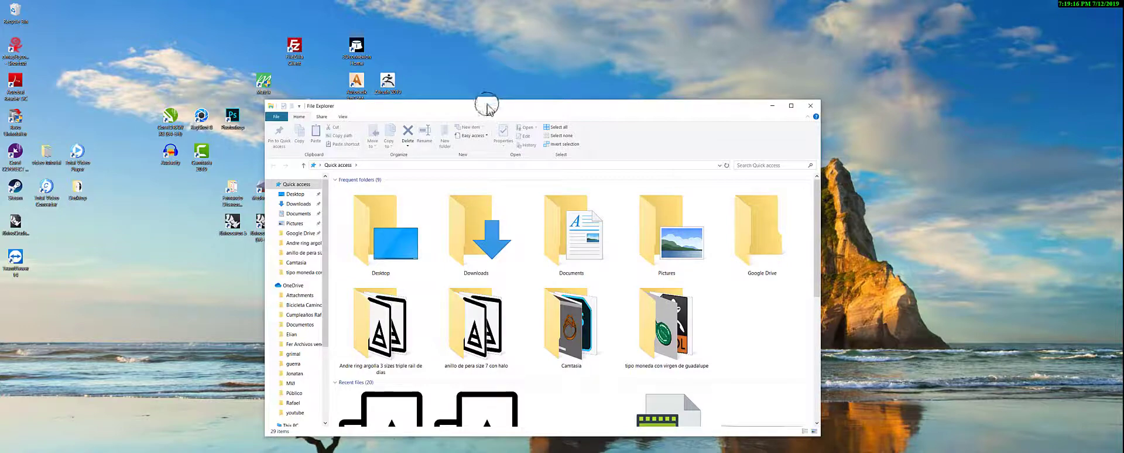
drag(484, 96, 359, 40)
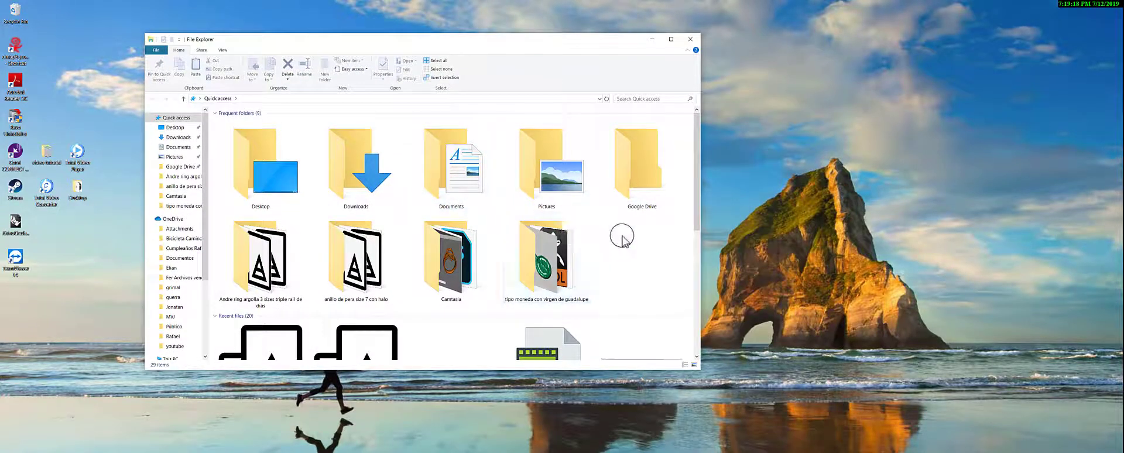
mouse_move(695, 196)
mouse_down()
mouse_move(695, 233)
mouse_move(689, 208)
mouse_up()
scroll(673, 234, down, 4)
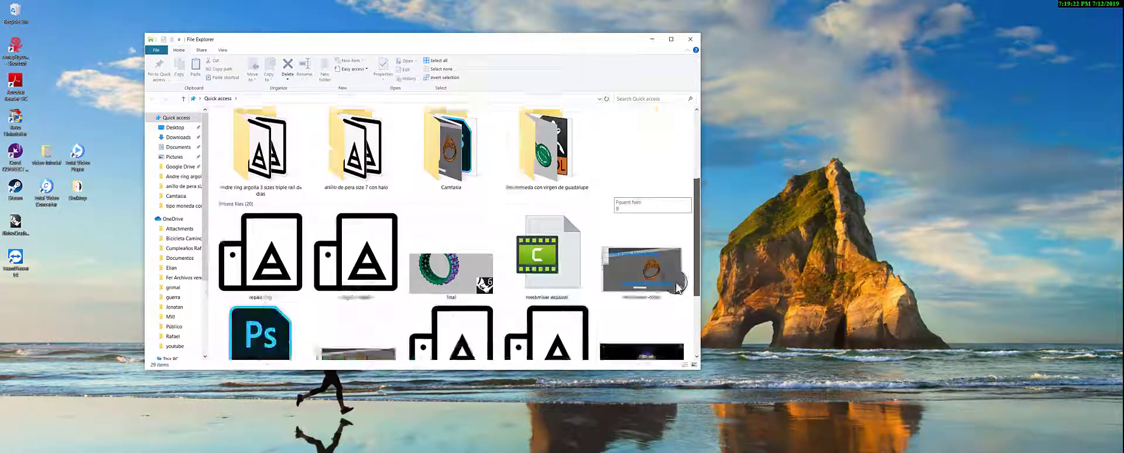
scroll(676, 304, up, 4)
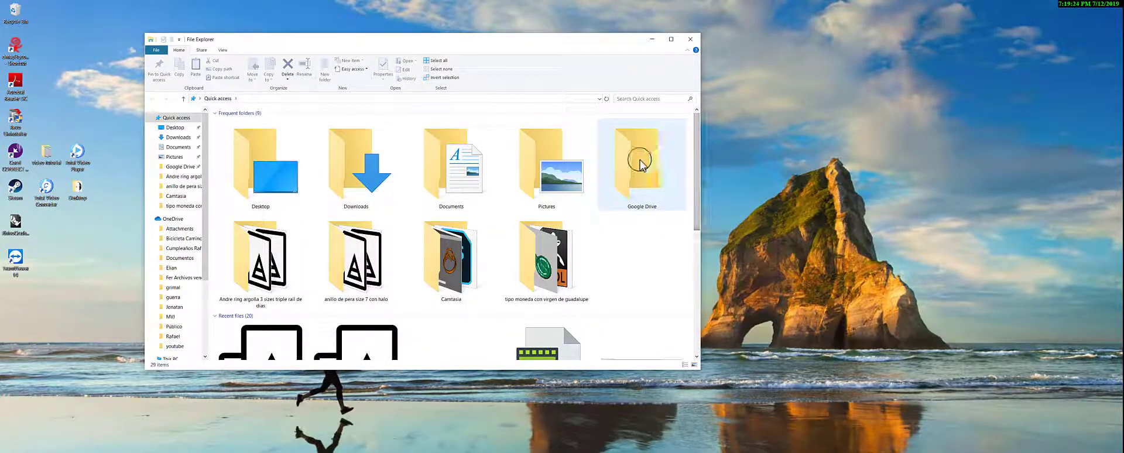
double_click(641, 167)
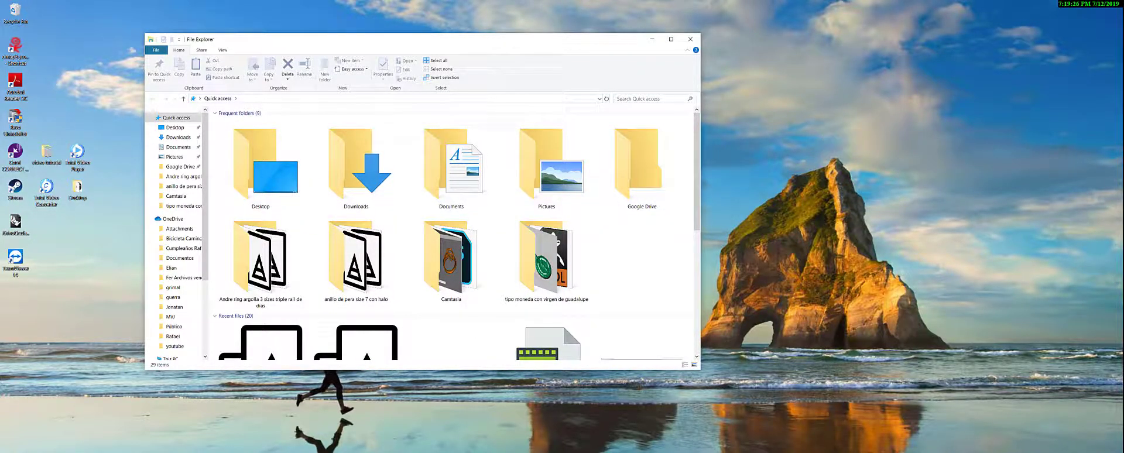
click(770, 154)
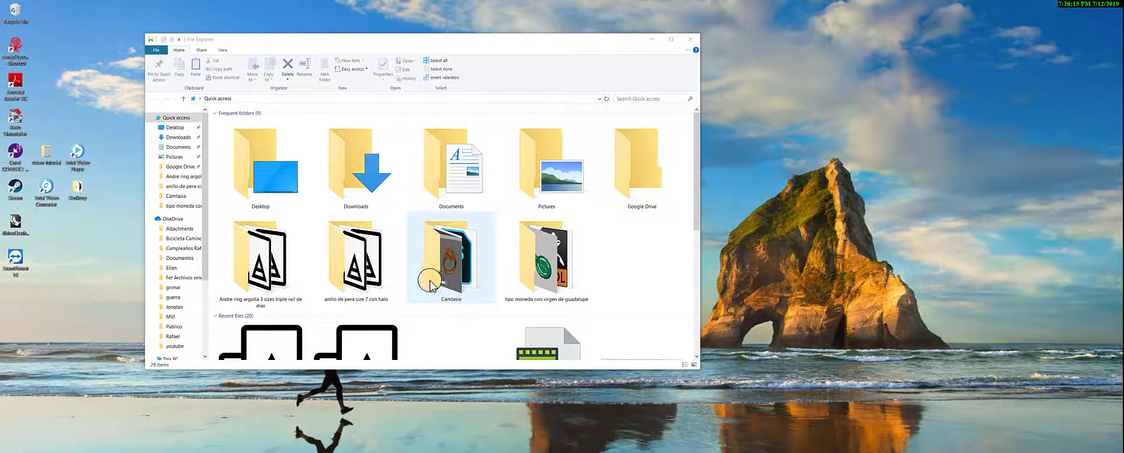
- Browse from Documents through the designs folder and anillos to the three-size triple rail ring project folder
double_click(363, 275)
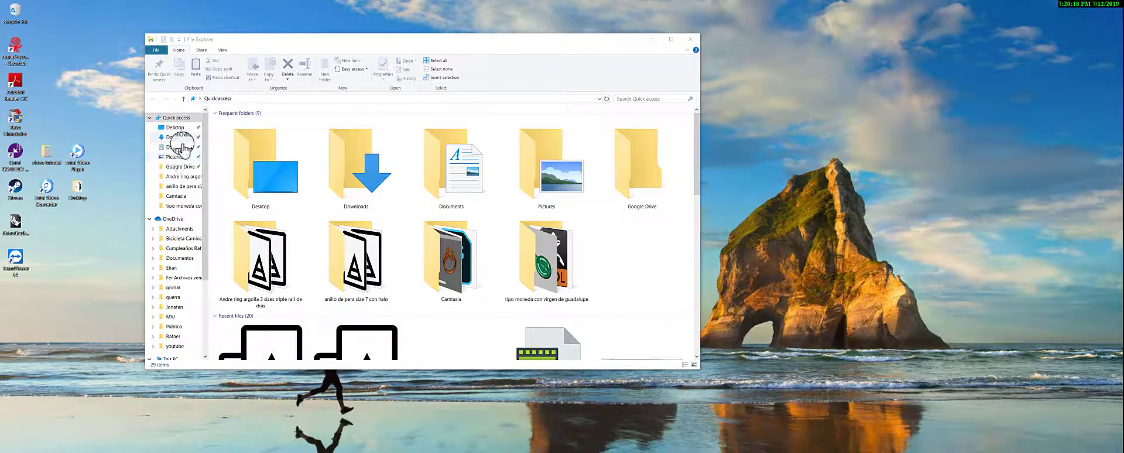
click(181, 147)
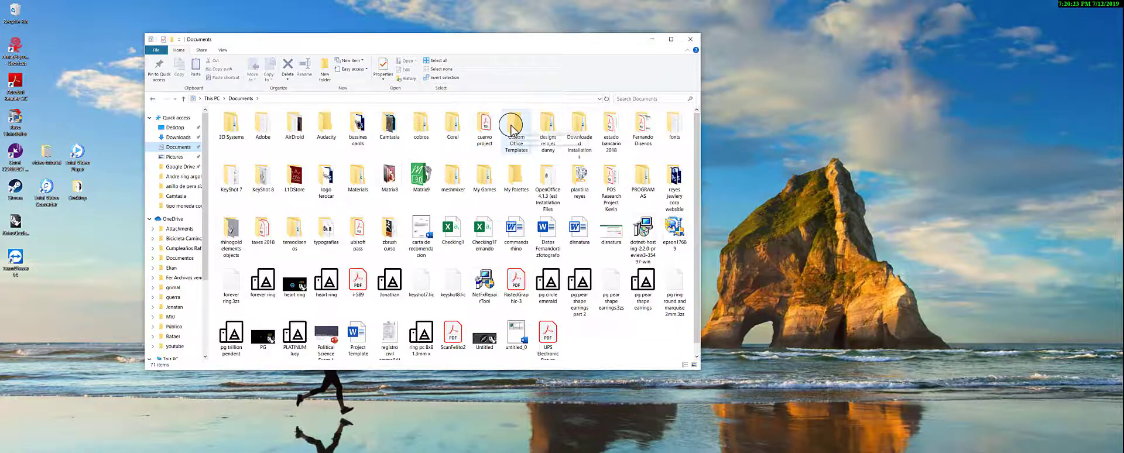
click(511, 128)
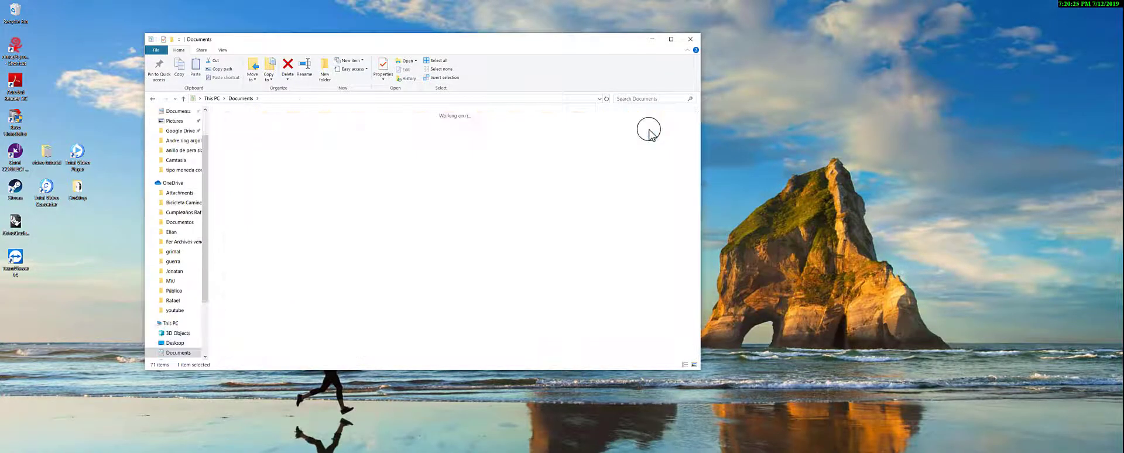
double_click(258, 156)
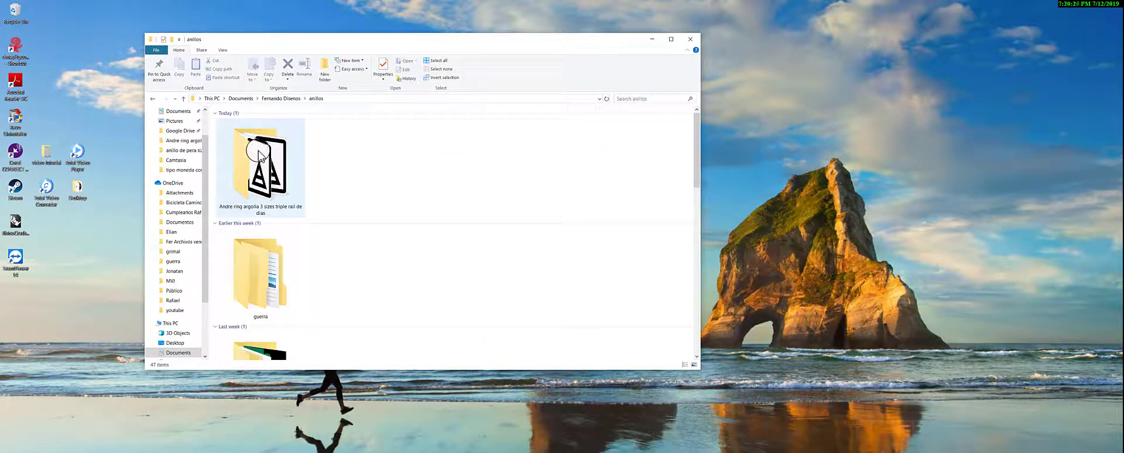
double_click(259, 156)
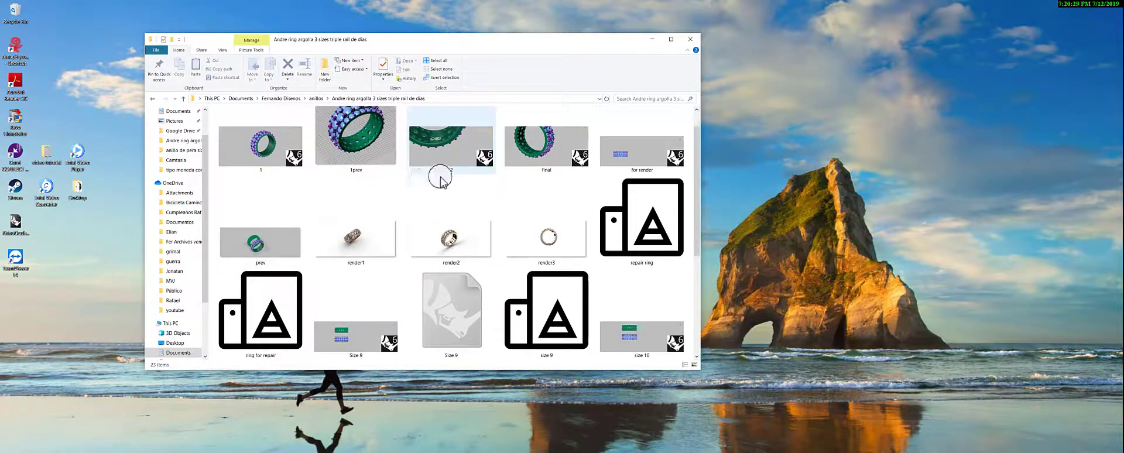
- Shrink the file icons in the project folder and check the file size of the exported "repair ring" STL
ctrl+scroll(519, 212, down, 3)
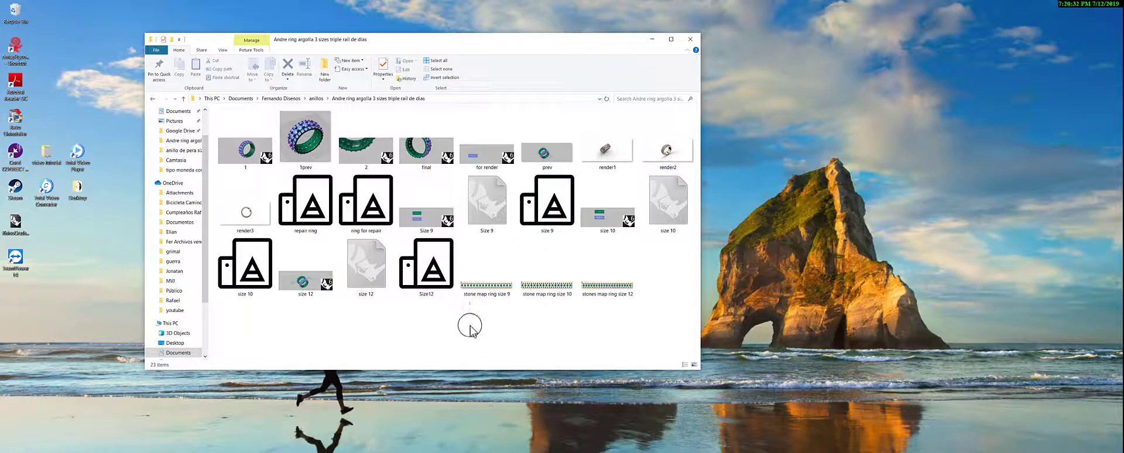
click(314, 212)
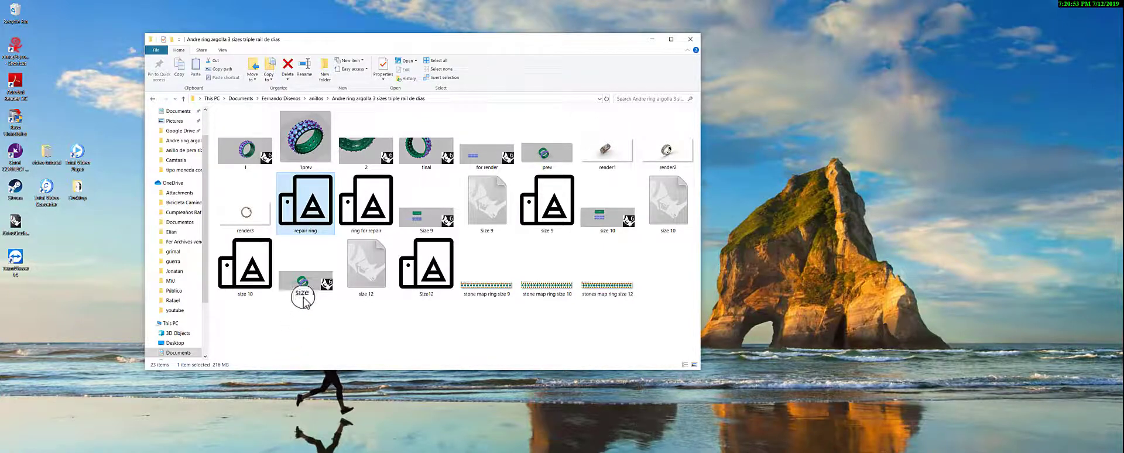
click(334, 334)
click(305, 205)
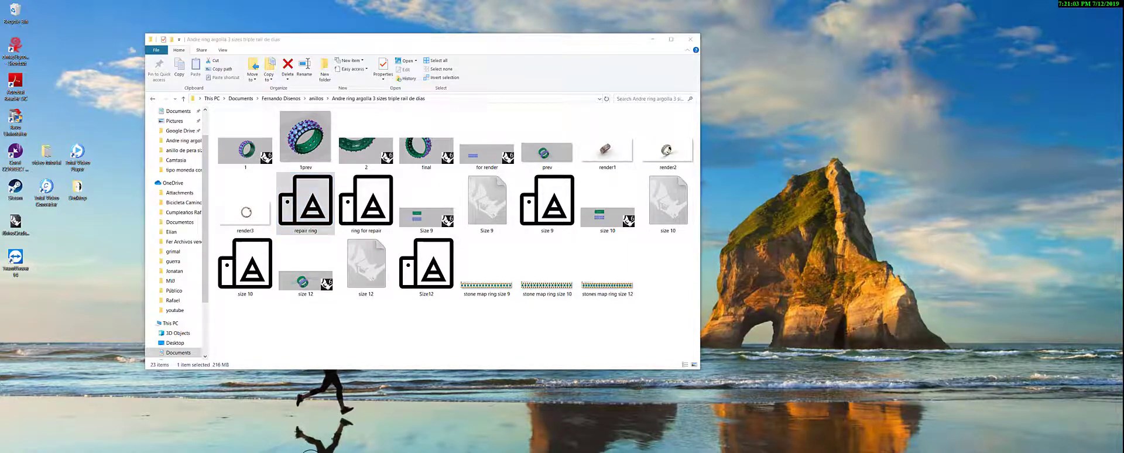
- Switch to Matrix and delete the joined all-green ring mesh that stands beside the original ring model
click(308, 451)
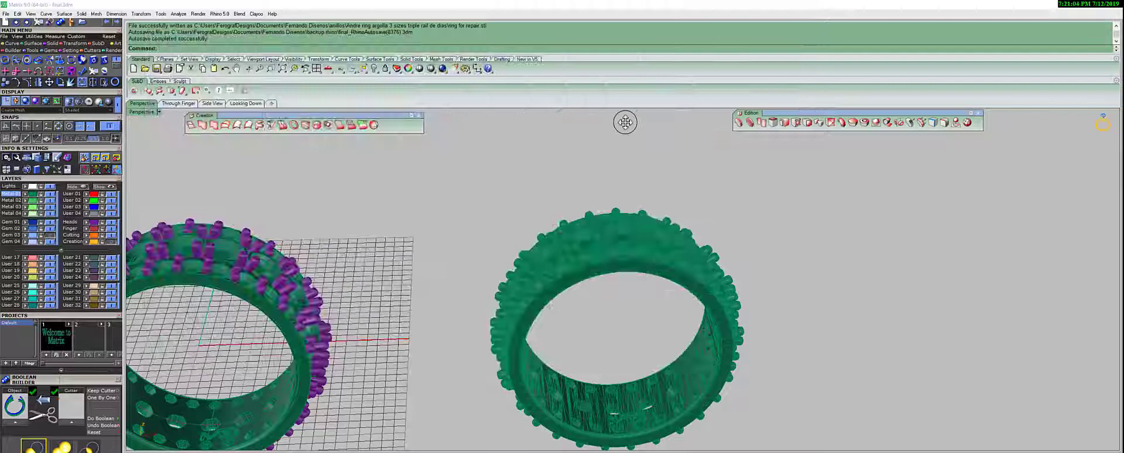
click(620, 234)
key(Delete)
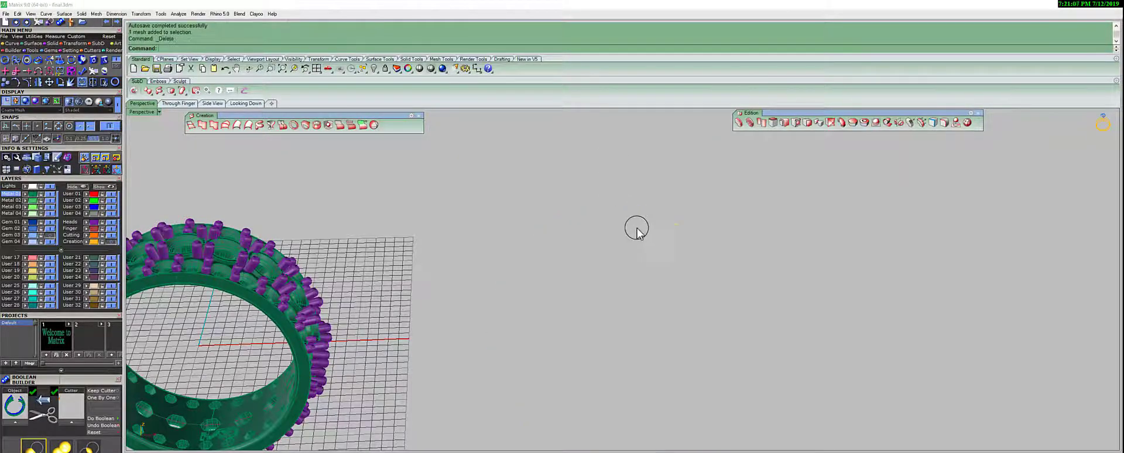
- Import the "repair ring" STL from the project folder inside anillos, with a 22.5-degree weld angle, disjoint meshes split and millimeters as units
click(4, 36)
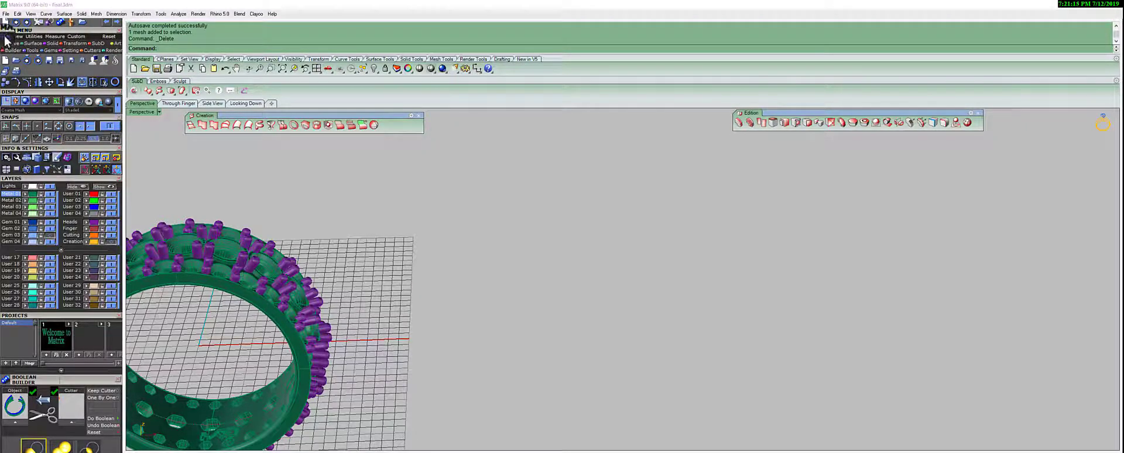
click(6, 13)
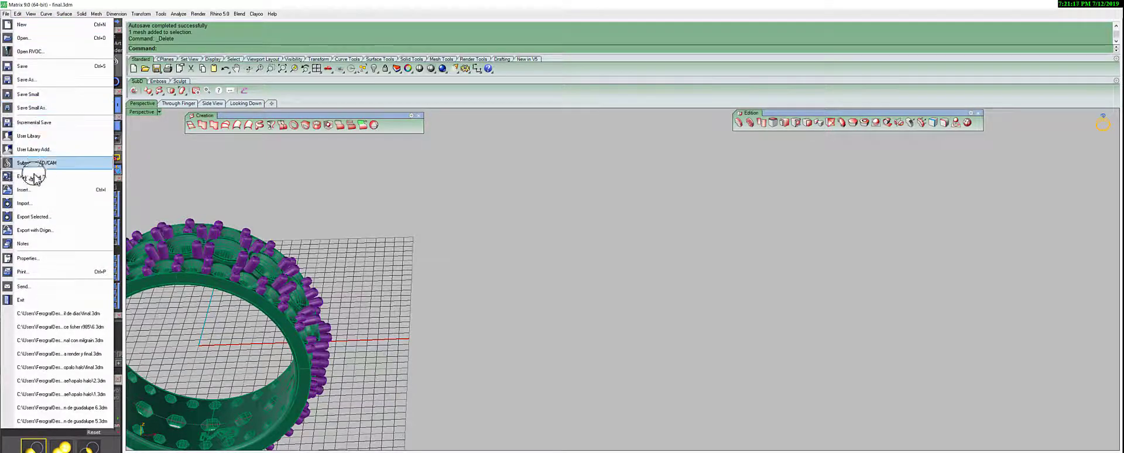
click(38, 206)
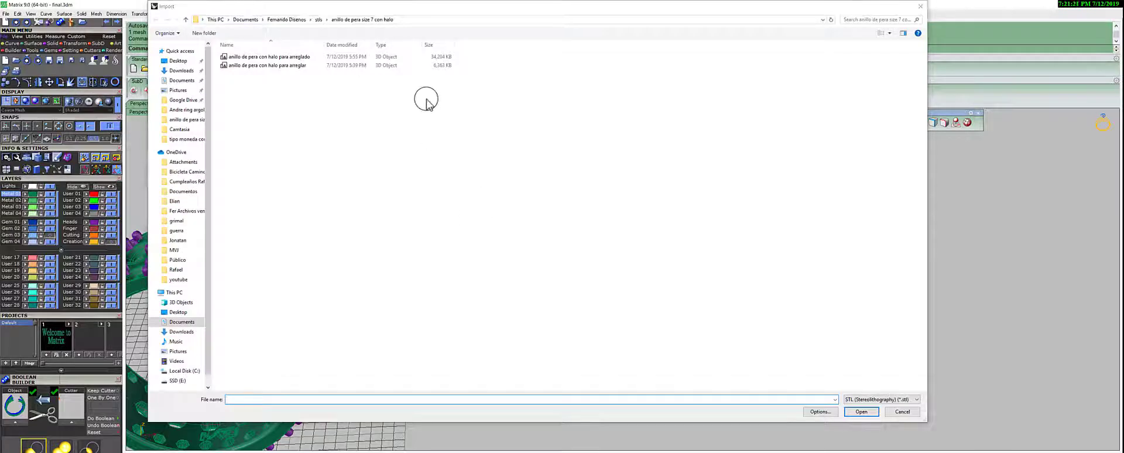
click(286, 23)
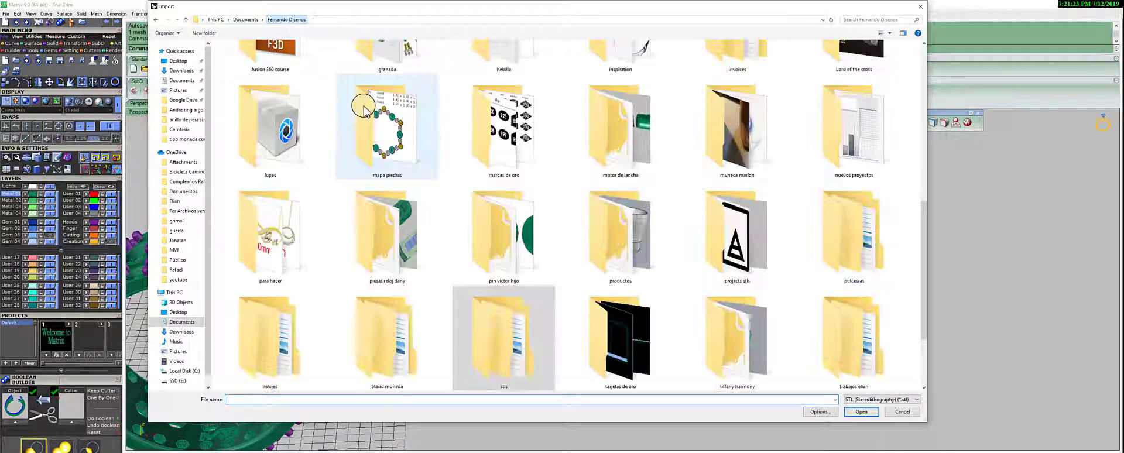
scroll(394, 156, up, 5)
double_click(278, 109)
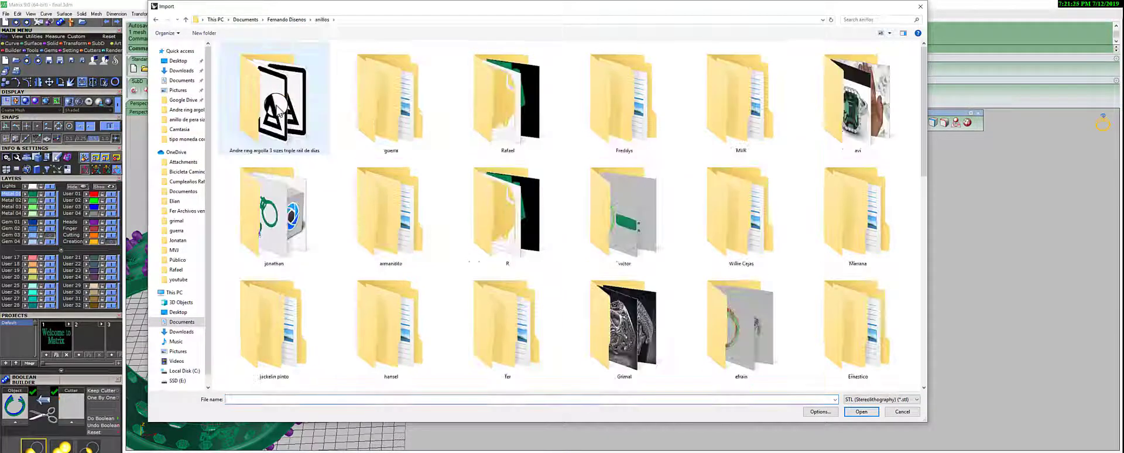
double_click(280, 112)
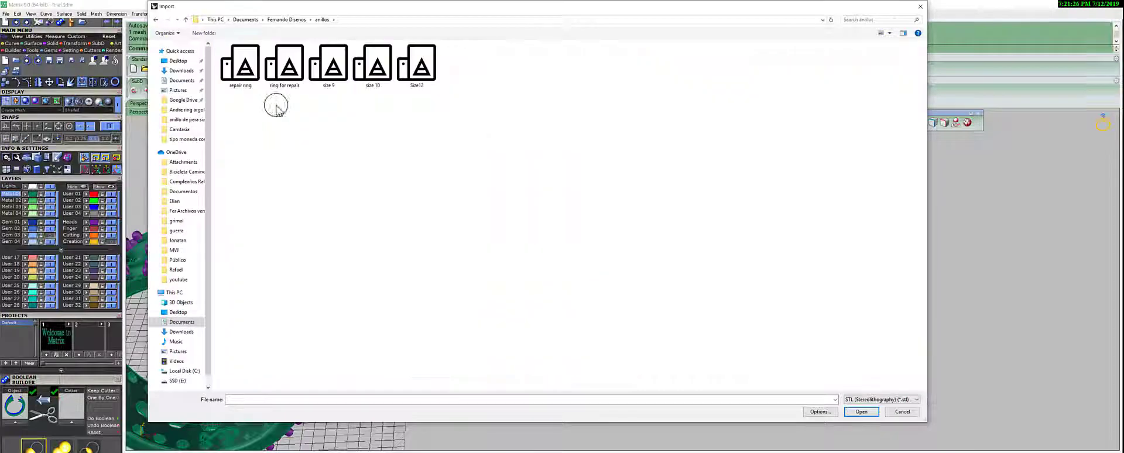
double_click(239, 79)
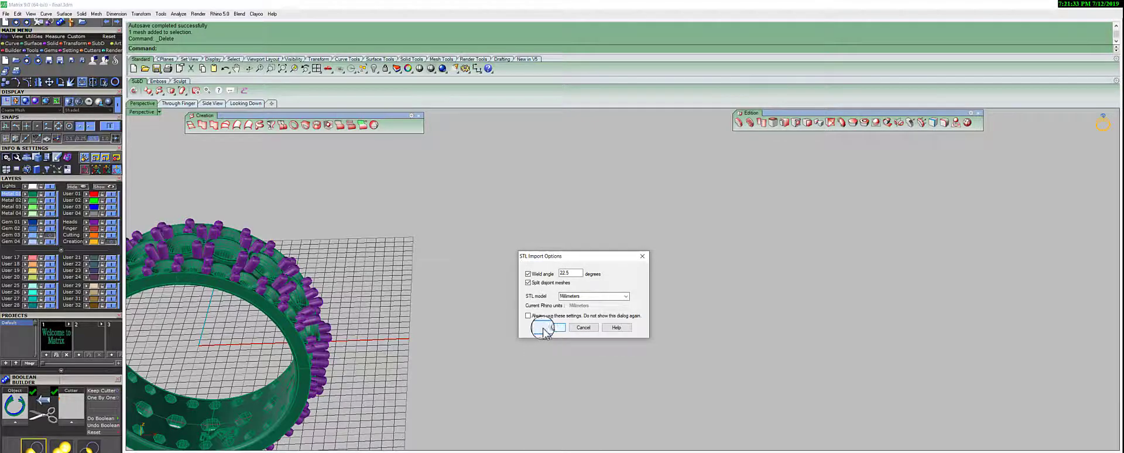
click(550, 331)
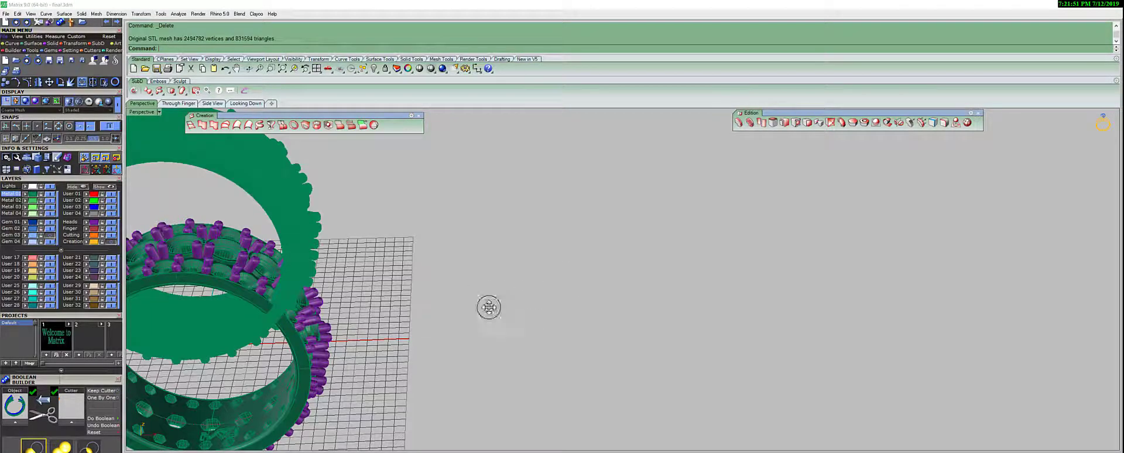
- Move the imported ring mesh along the X axis until it stands clear beside the original ring, and deselect it
scroll(537, 262, down, 3)
right_drag(490, 276, 423, 280)
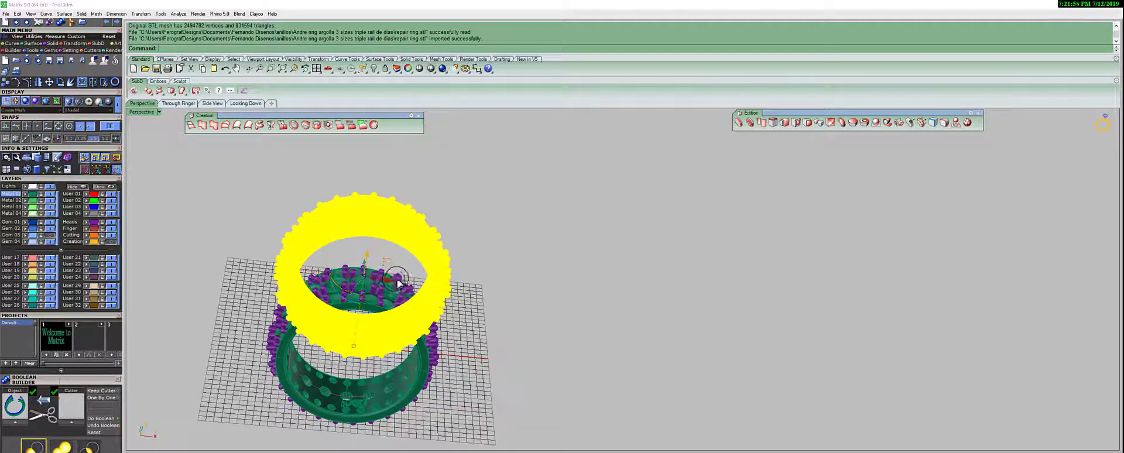
drag(420, 280, 585, 298)
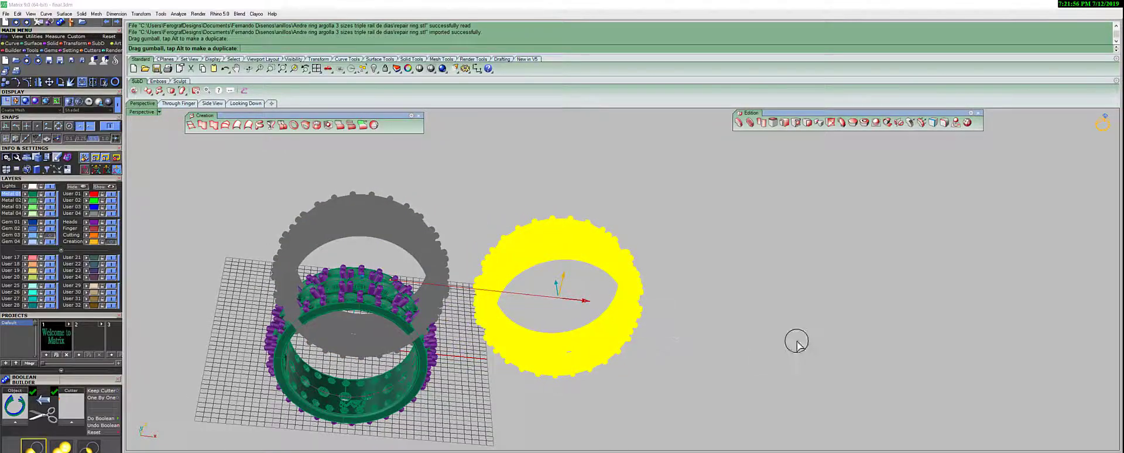
click(743, 333)
- Examine the imported ring mesh up close, checking its prongs, stone seats and band from several angles
right_drag(743, 333, 607, 243)
scroll(609, 244, up, 5)
scroll(611, 246, up, 3)
right_drag(648, 271, 454, 247)
scroll(457, 256, up, 3)
scroll(427, 288, down, 6)
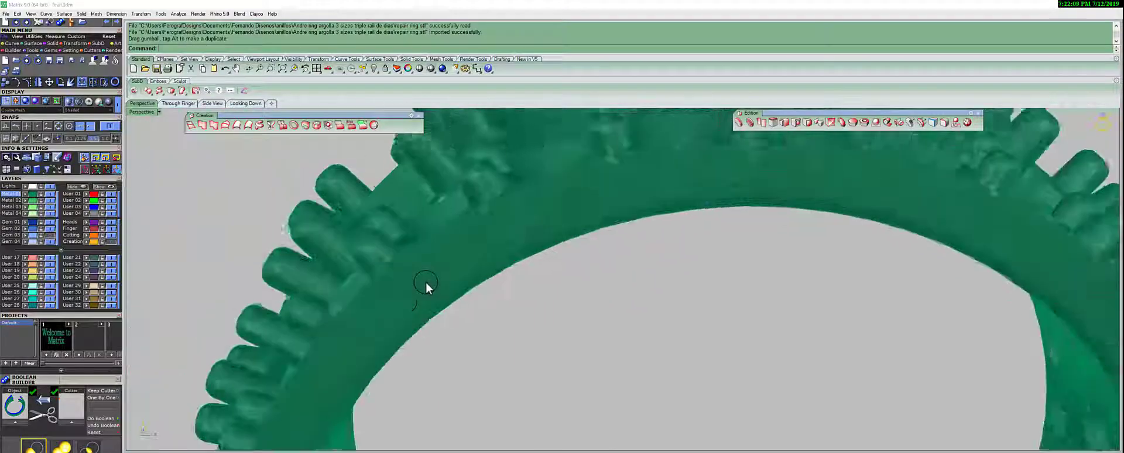
right_drag(426, 283, 751, 363)
scroll(715, 296, down, 5)
right_drag(715, 296, 606, 200)
- Run Matrix's mesh repair on the imported ring mesh with extended repair on, input deletion off and a mesh tolerance of 0.02
click(641, 236)
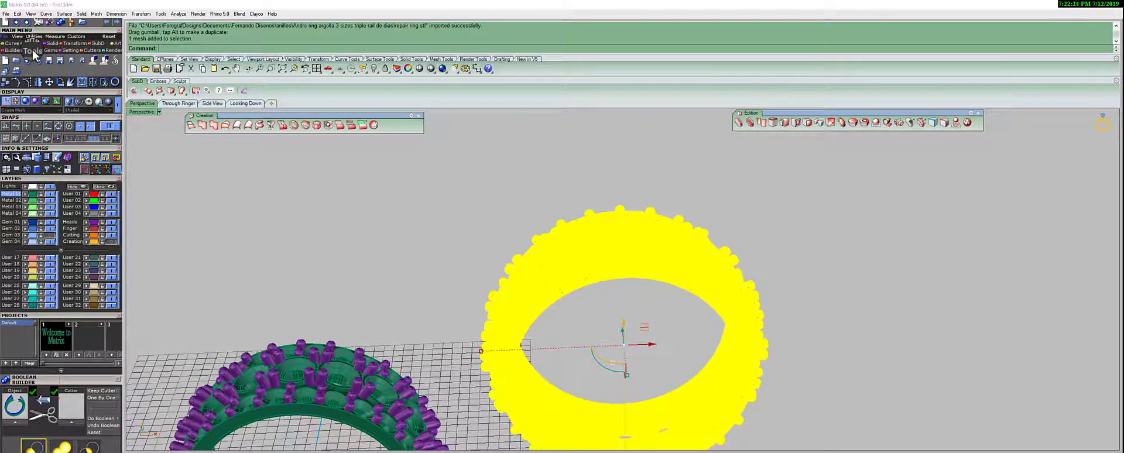
click(32, 51)
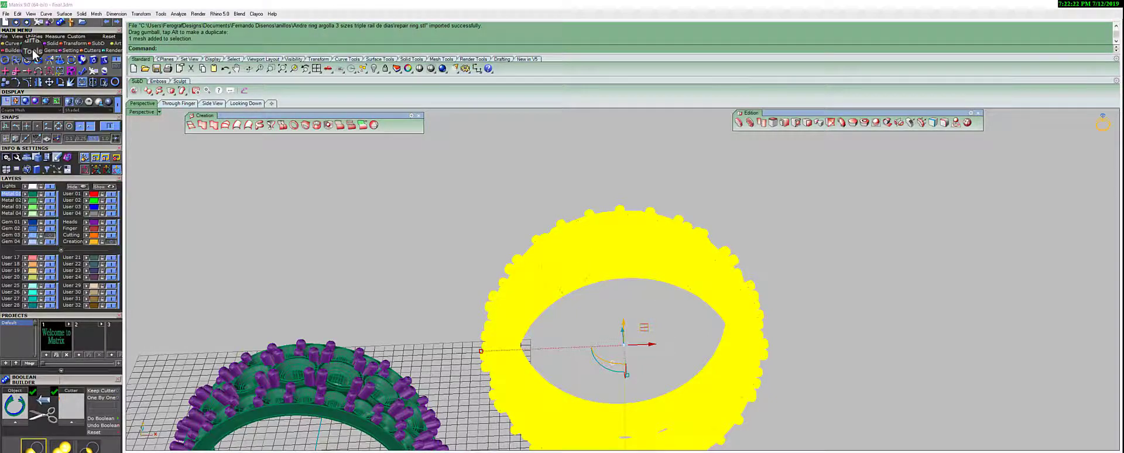
click(94, 80)
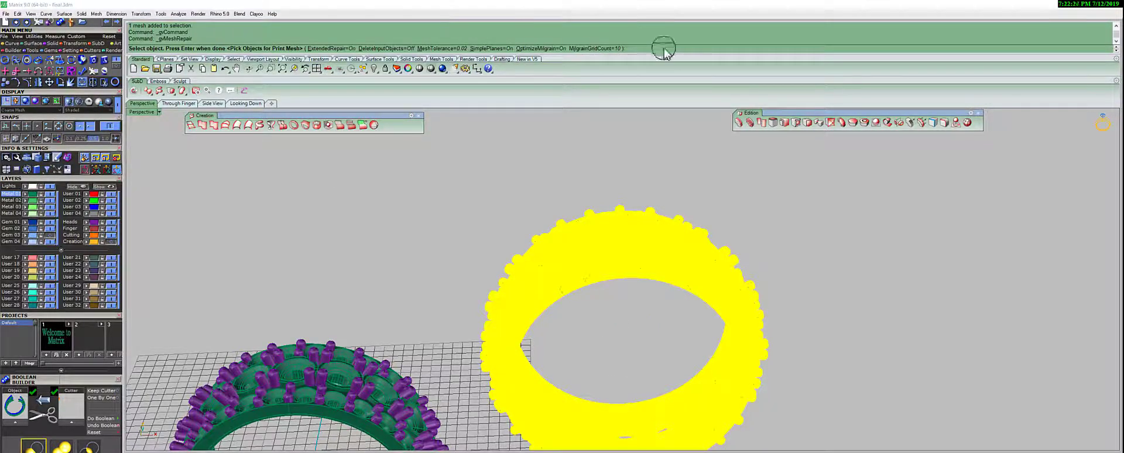
key(Return)
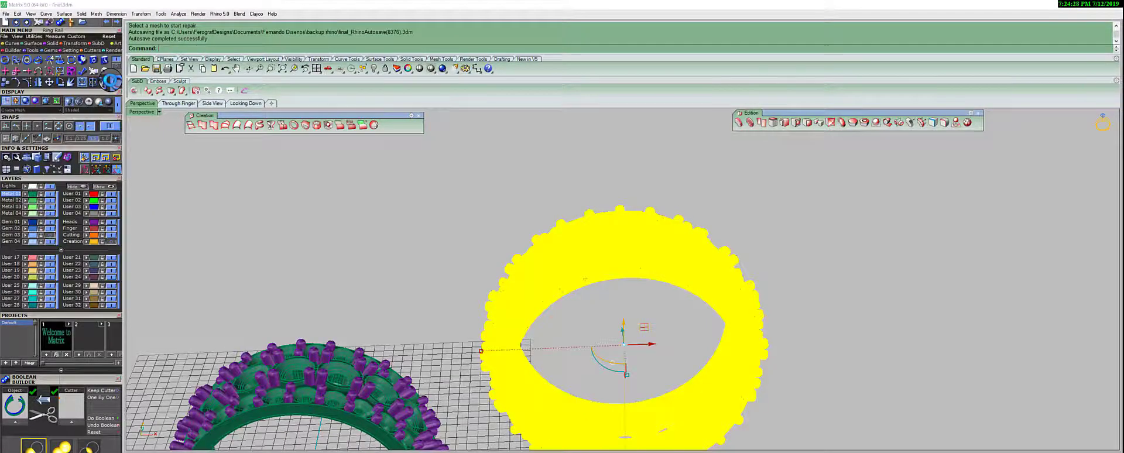
- Move the selected repaired mesh along the X axis so it stands apart from the imported ring mesh
scroll(593, 313, down, 2)
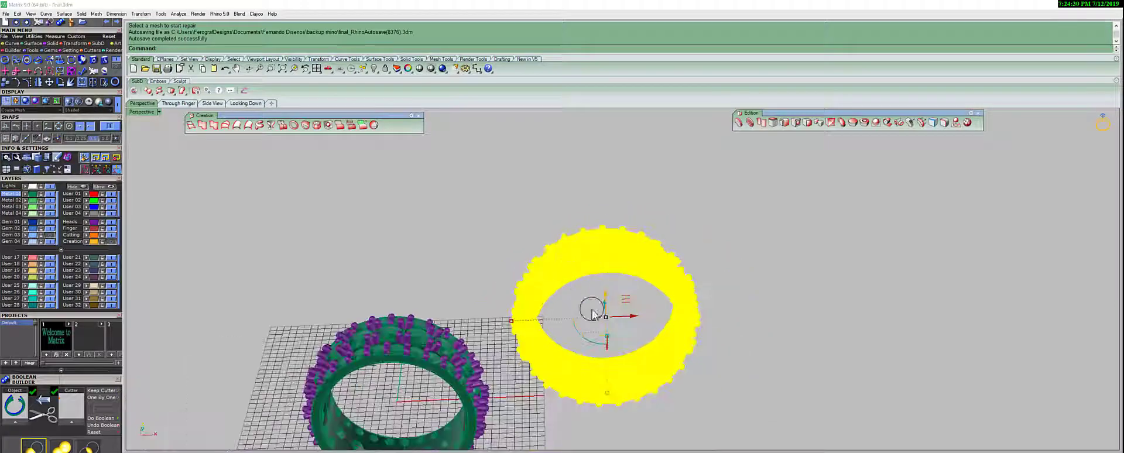
scroll(597, 311, up, 3)
scroll(494, 285, down, 4)
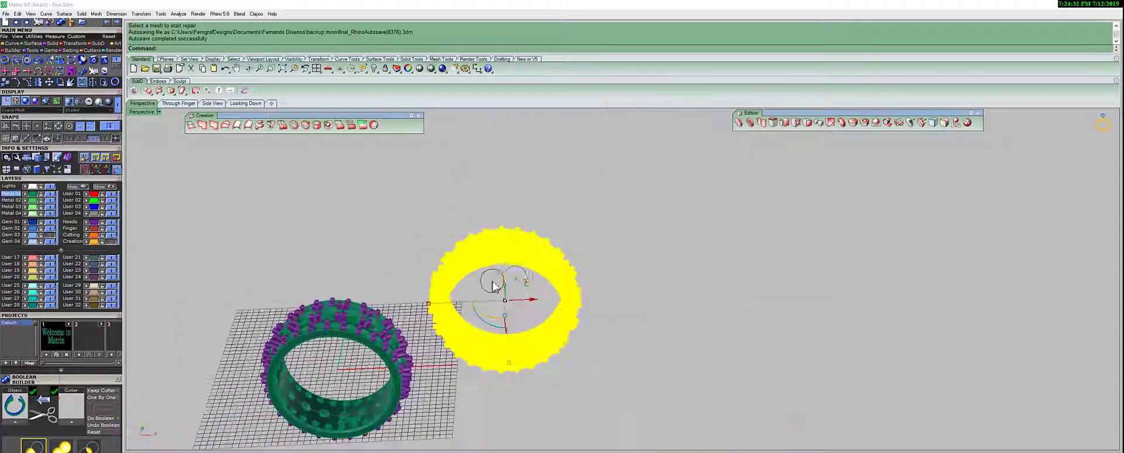
drag(530, 300, 715, 275)
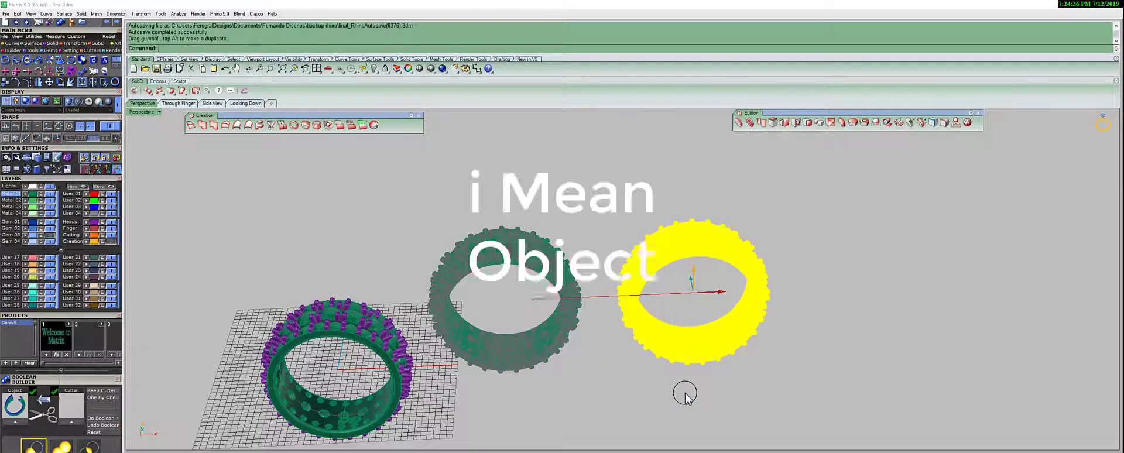
- Deselect the repaired mesh and delete the imported, unrepaired ring mesh that stands between it and the original ring
click(685, 395)
scroll(494, 306, up, 5)
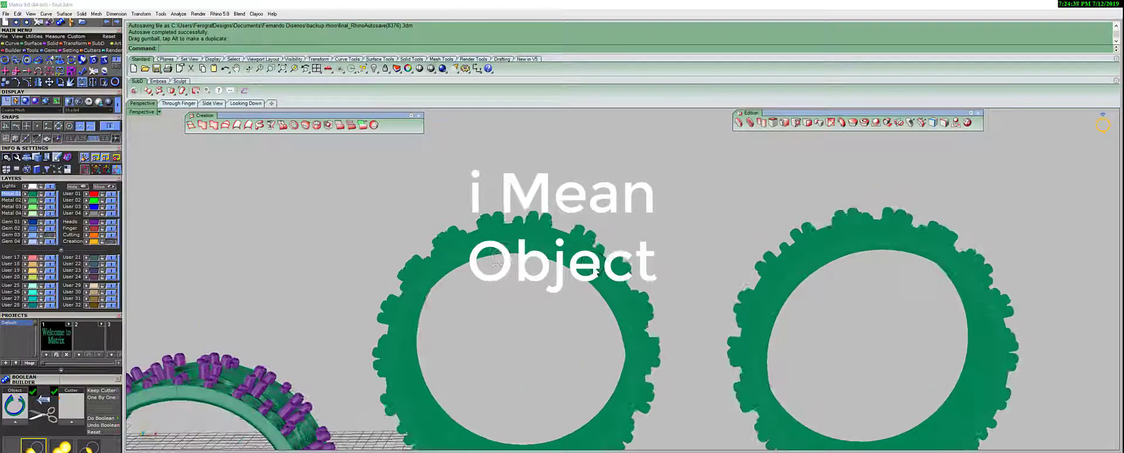
click(496, 258)
scroll(495, 257, up, 3)
scroll(507, 253, down, 4)
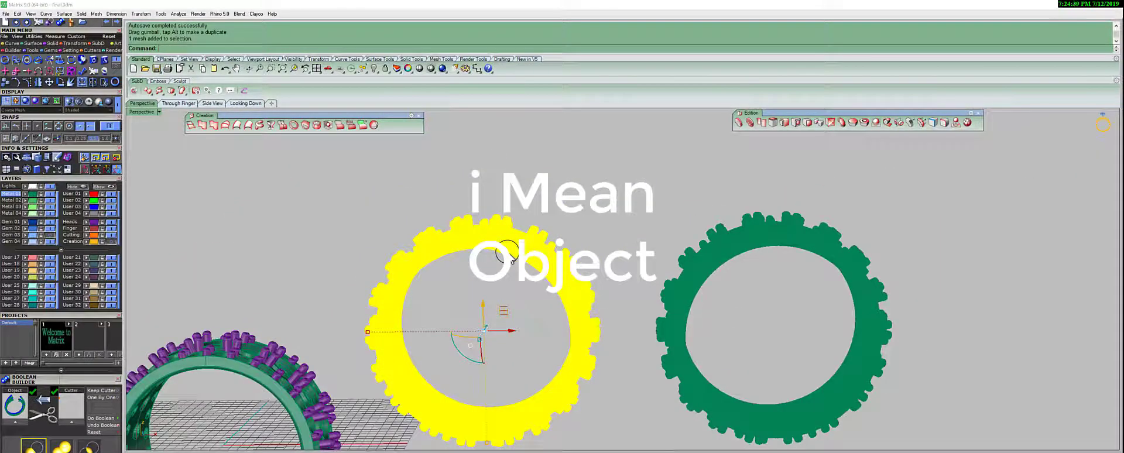
key(Delete)
- Export only the repaired ring mesh as an STL named repair ring, replacing the existing file in the ring's project folder
right_drag(644, 270, 806, 237)
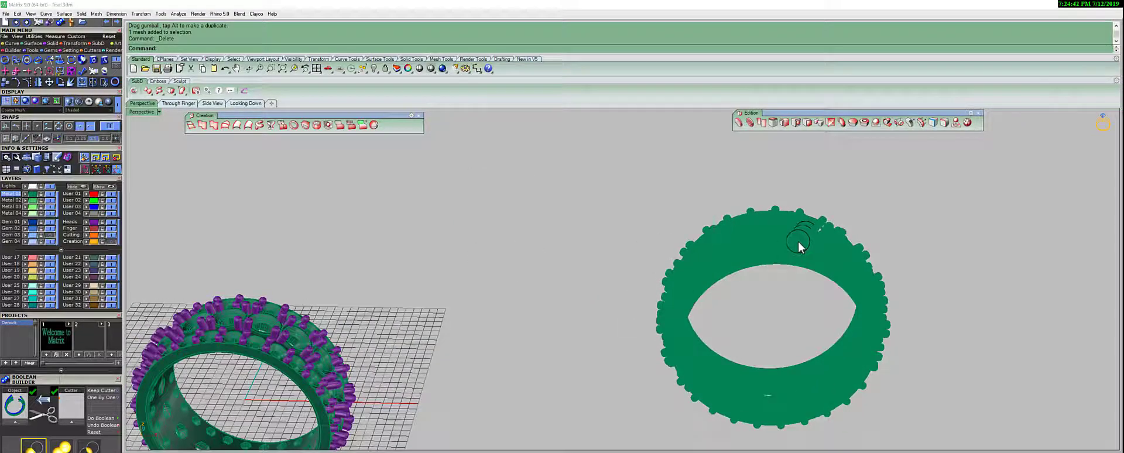
click(799, 245)
right_drag(667, 225, 8, 21)
click(6, 14)
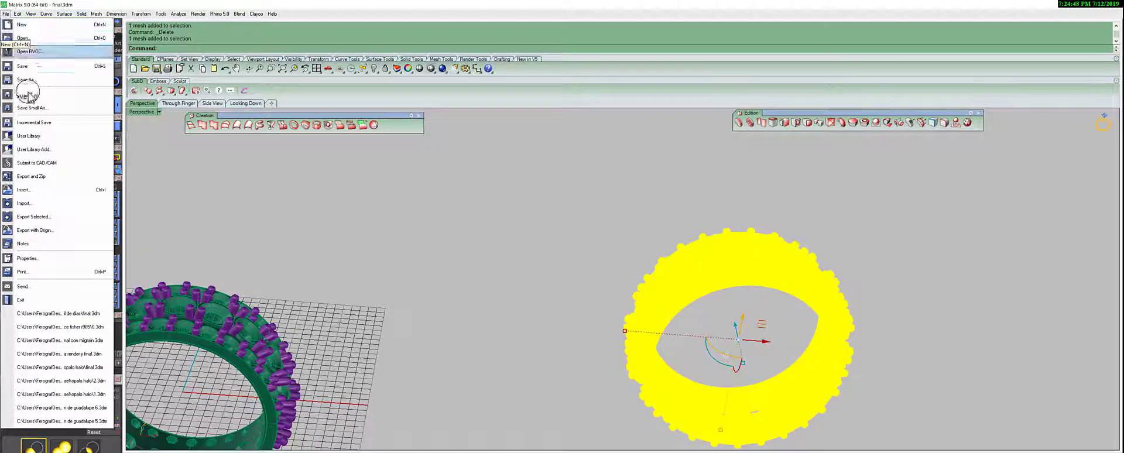
click(40, 218)
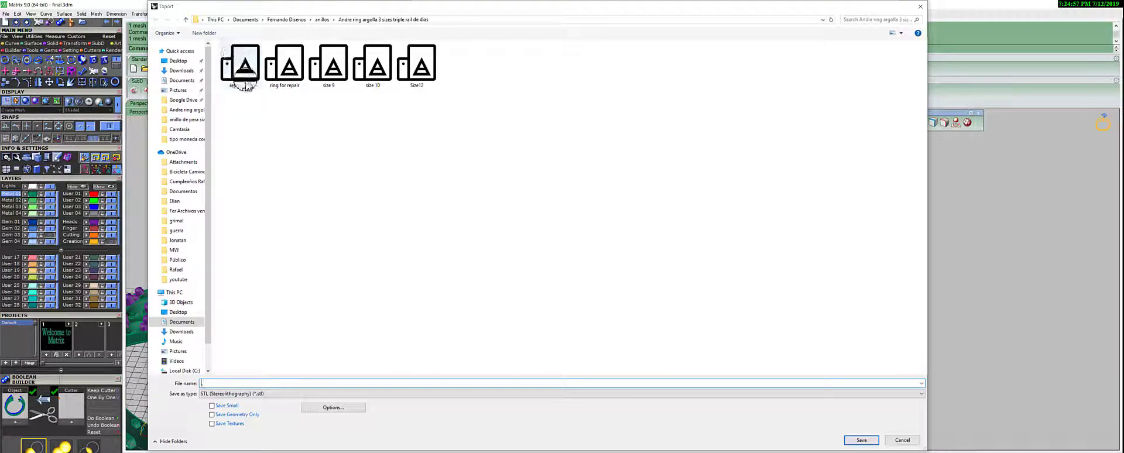
click(247, 84)
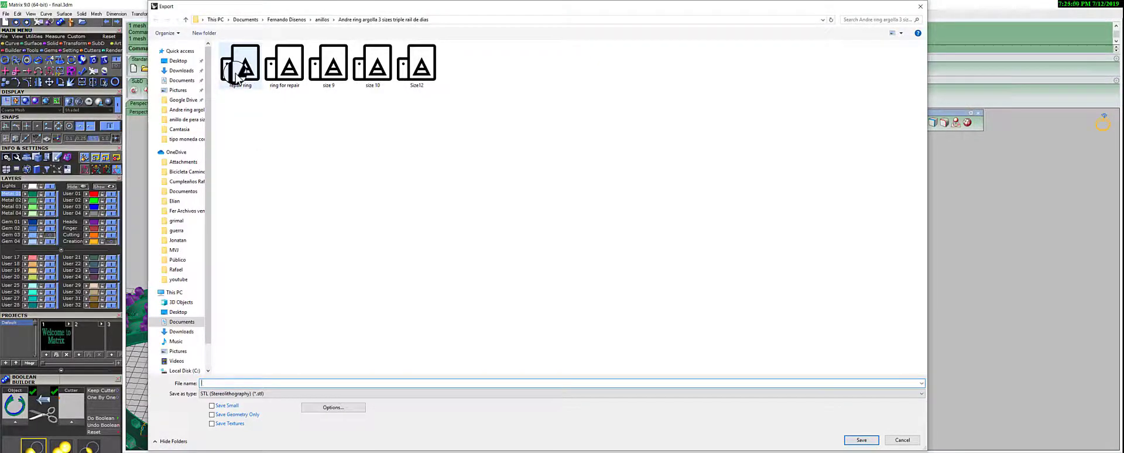
click(866, 444)
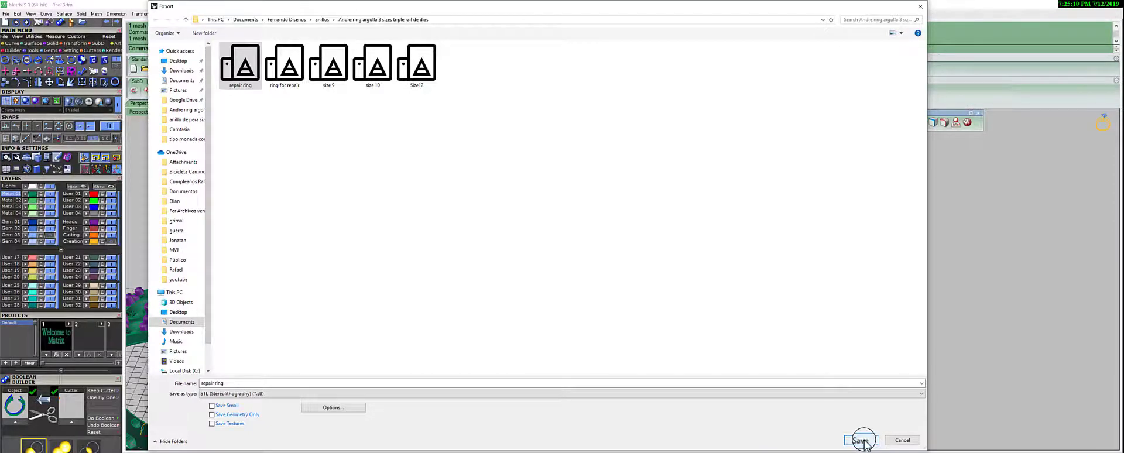
click(863, 442)
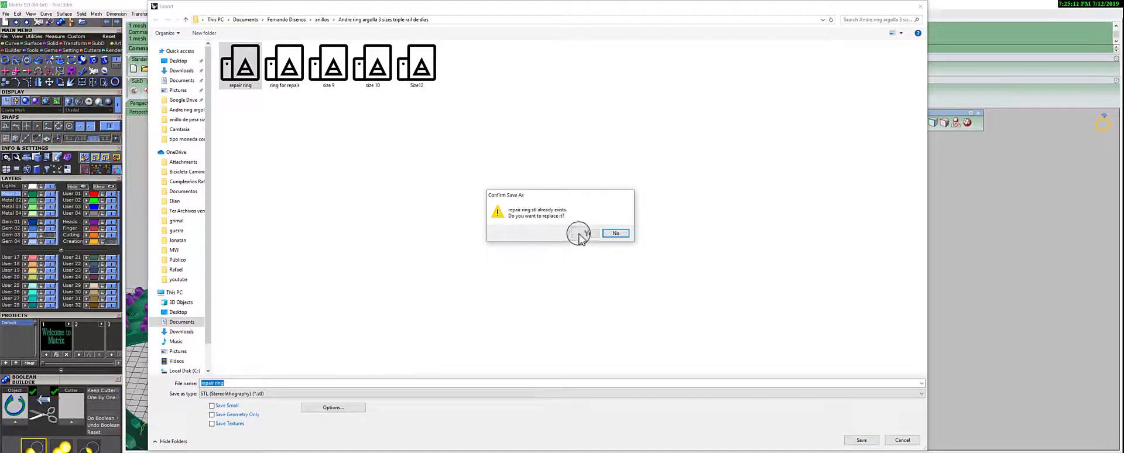
click(586, 234)
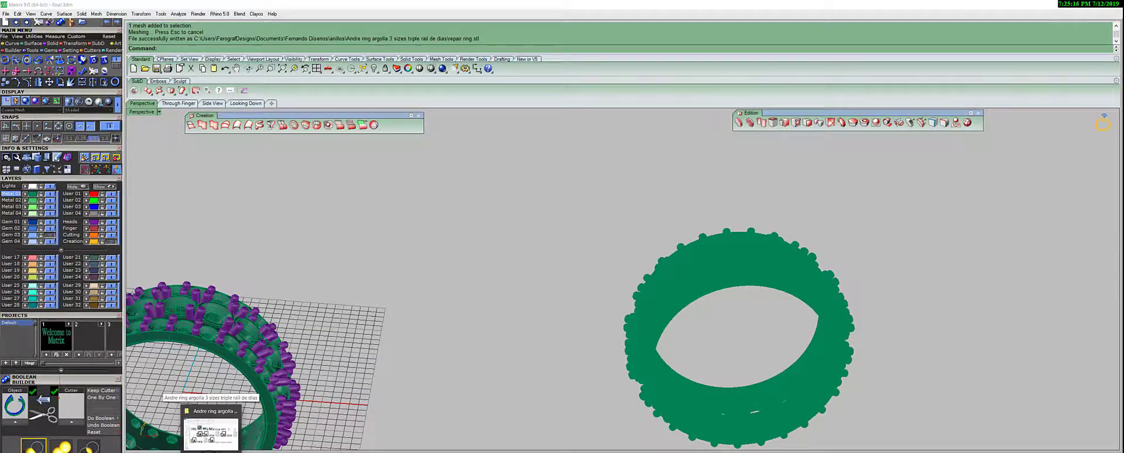
- Switch to File Explorer and check the exported repair ring STL in the project folder
click(208, 451)
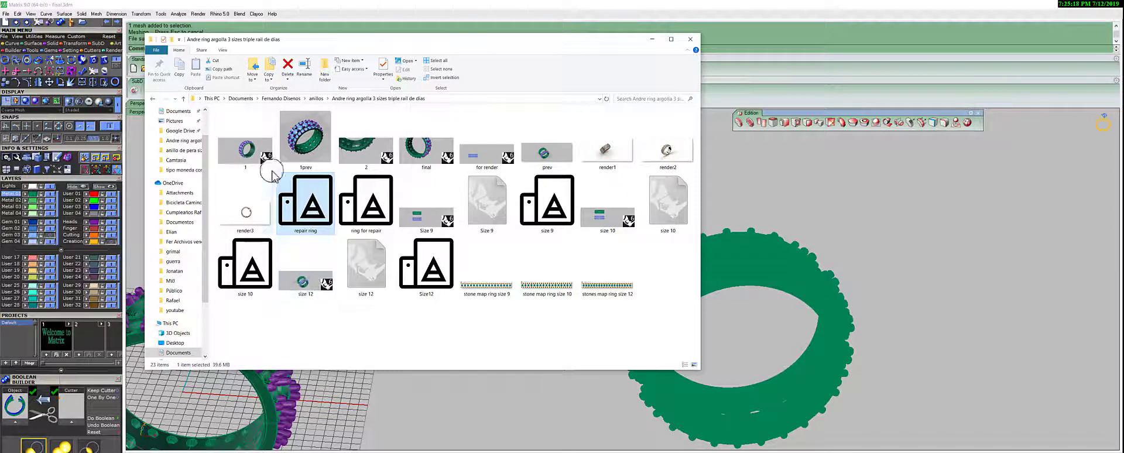
click(305, 285)
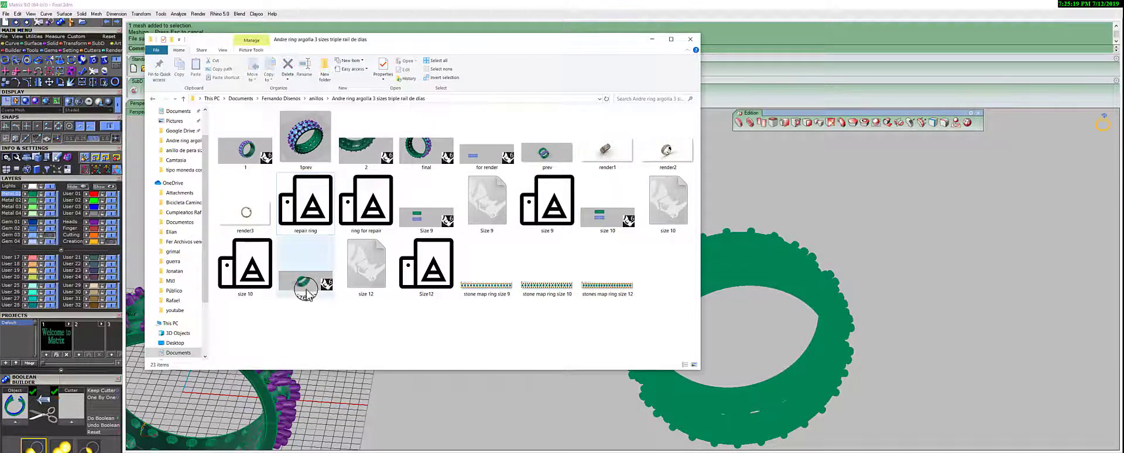
click(316, 217)
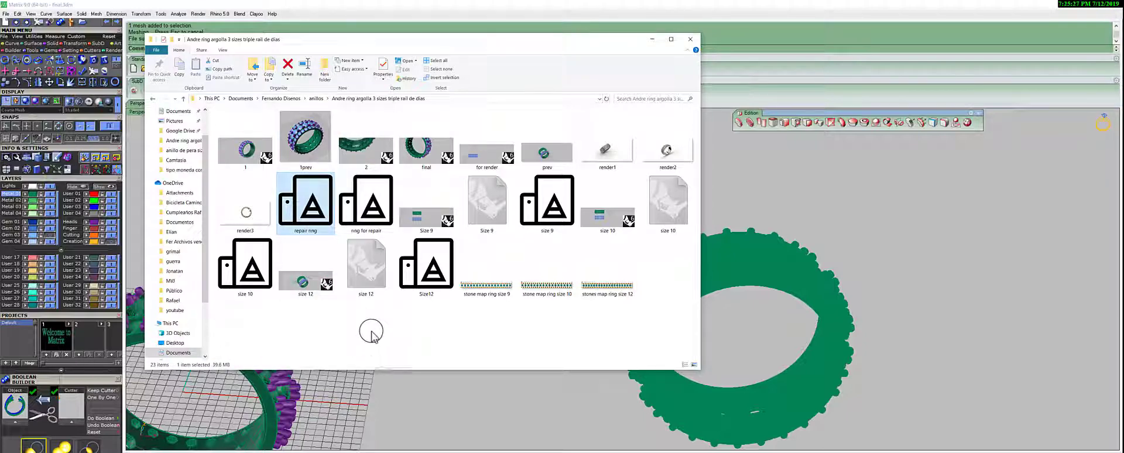
drag(306, 221, 243, 351)
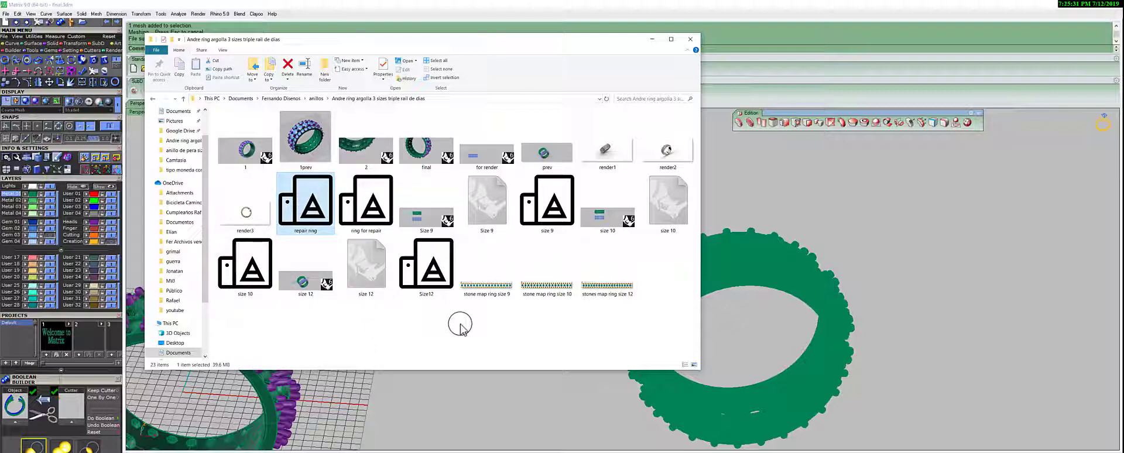
drag(912, 188, 911, 187)
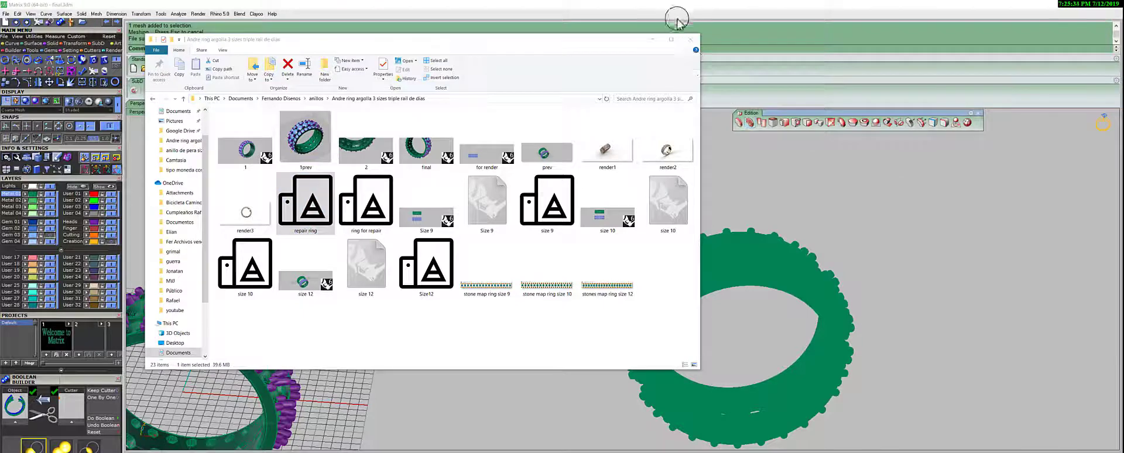